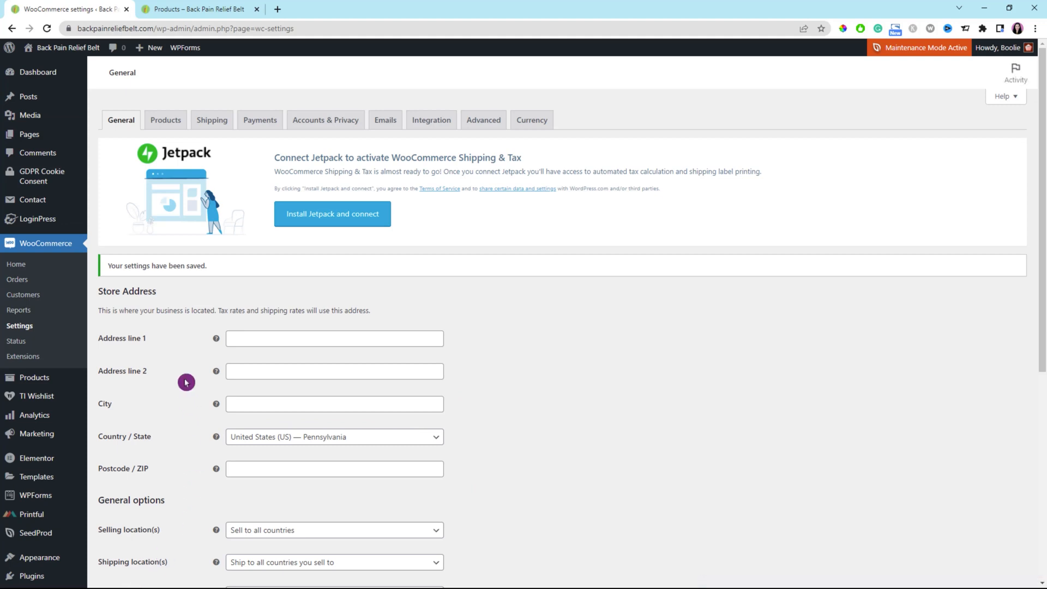
Switch to the shop tab and reload the online store's Products page
left_click(210, 12)
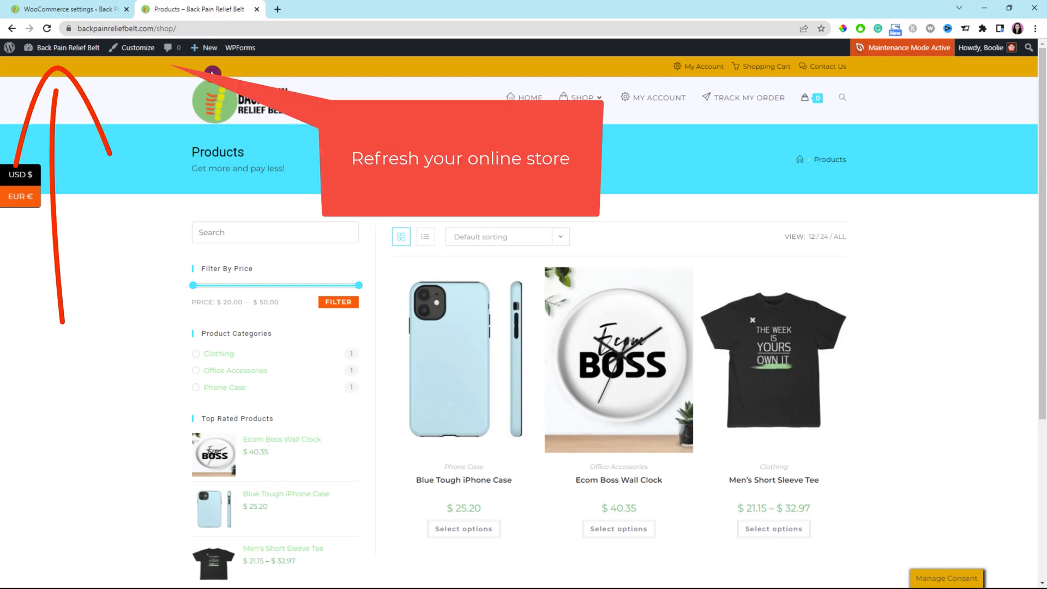
left_click(46, 29)
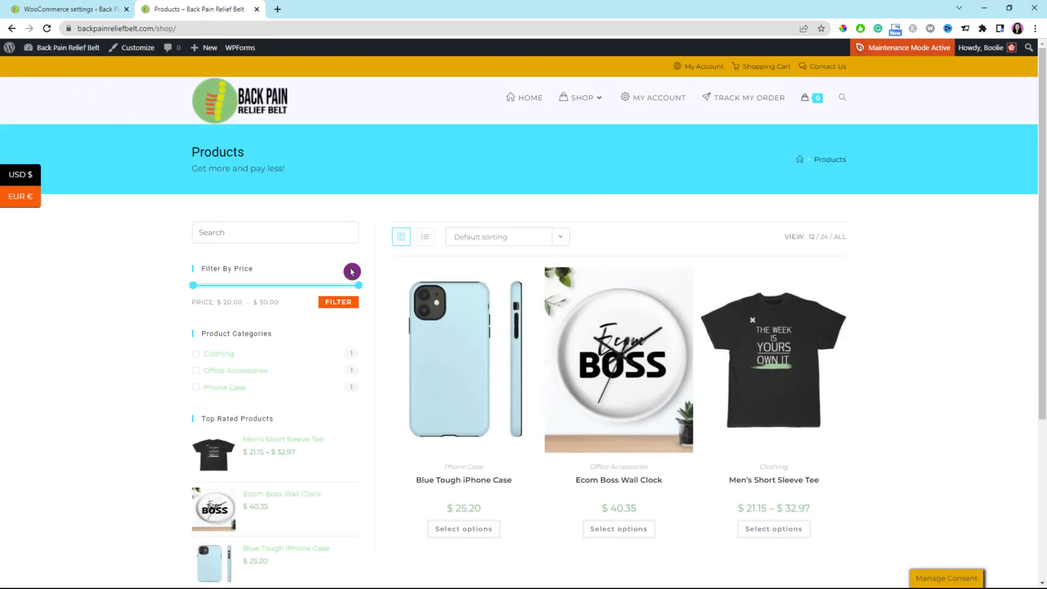
Open the Ecom Boss Wall Clock product, add it to the cart with its default options, and view the cart
left_click(627, 404)
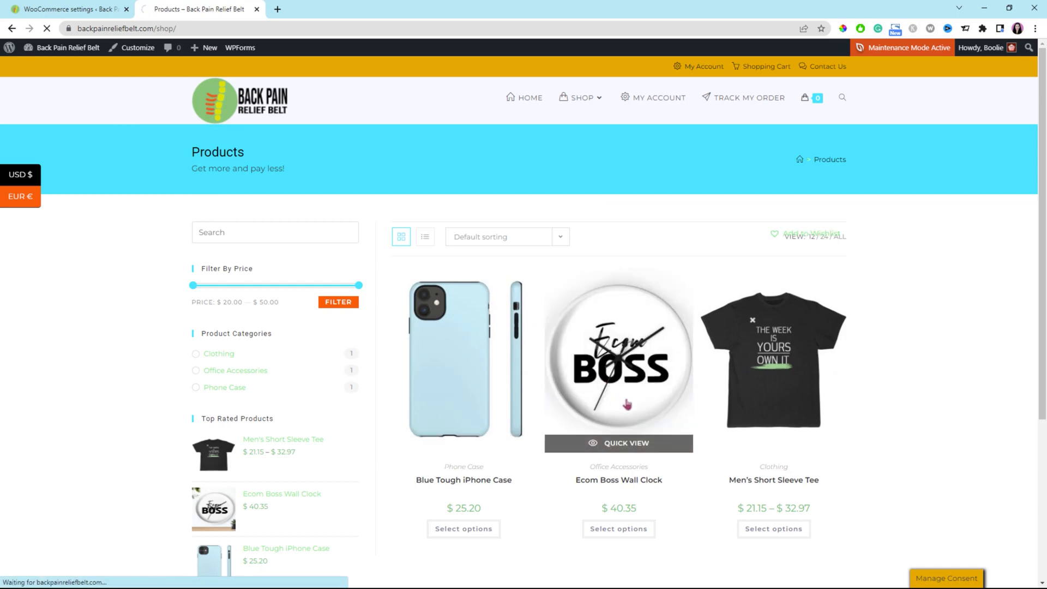
scroll(838, 313, "down", 2)
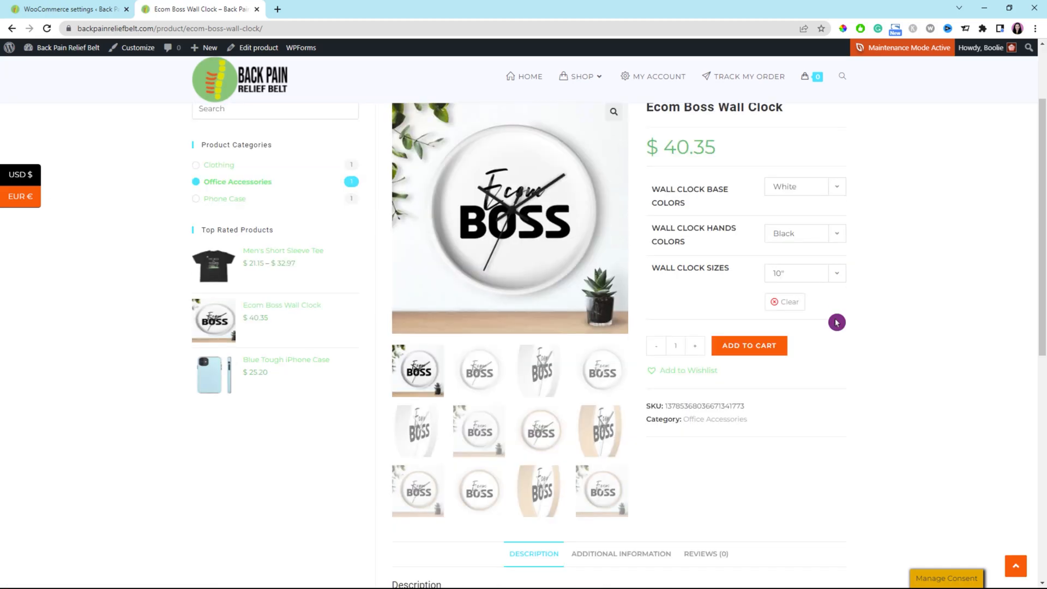
left_click(758, 353)
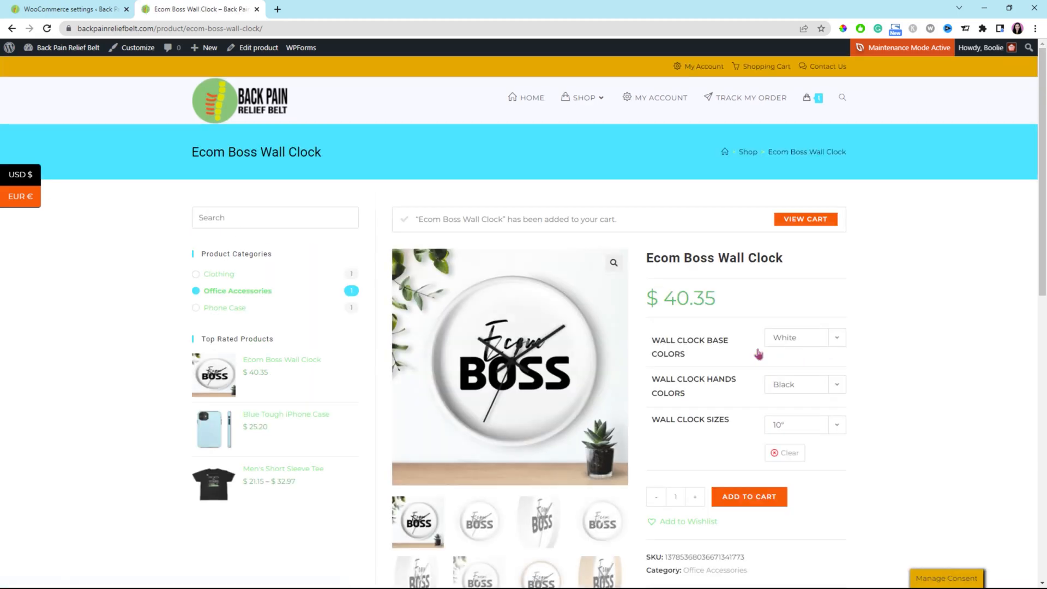
left_click(817, 225)
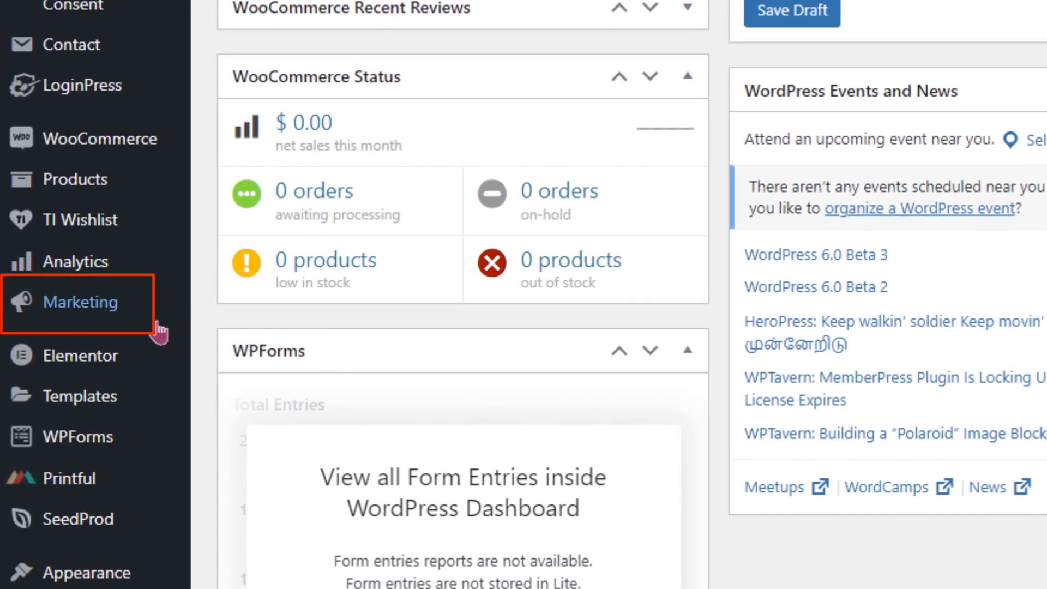
Open the Coupons section under Marketing and start adding a new coupon
mouse_move(95, 315)
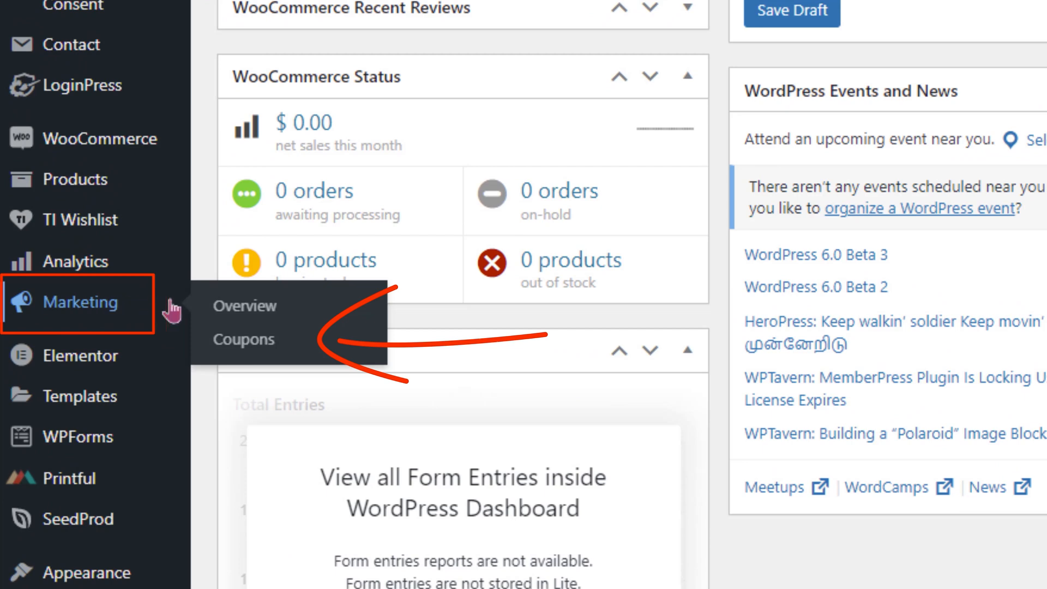
left_click(253, 343)
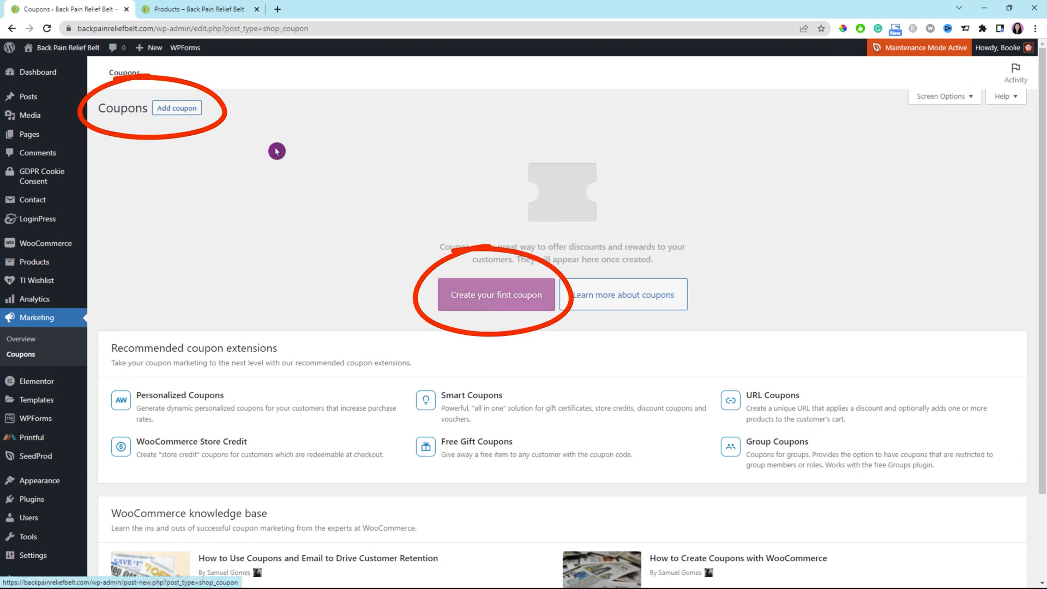
left_click(184, 108)
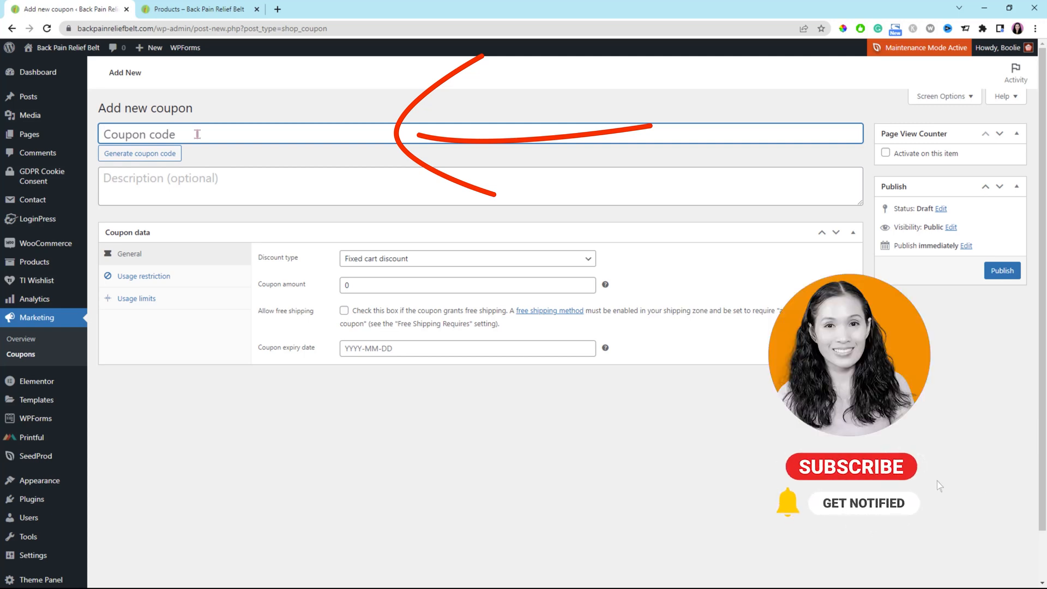
Enter TotalPercentage as the coupon code
type("Total")
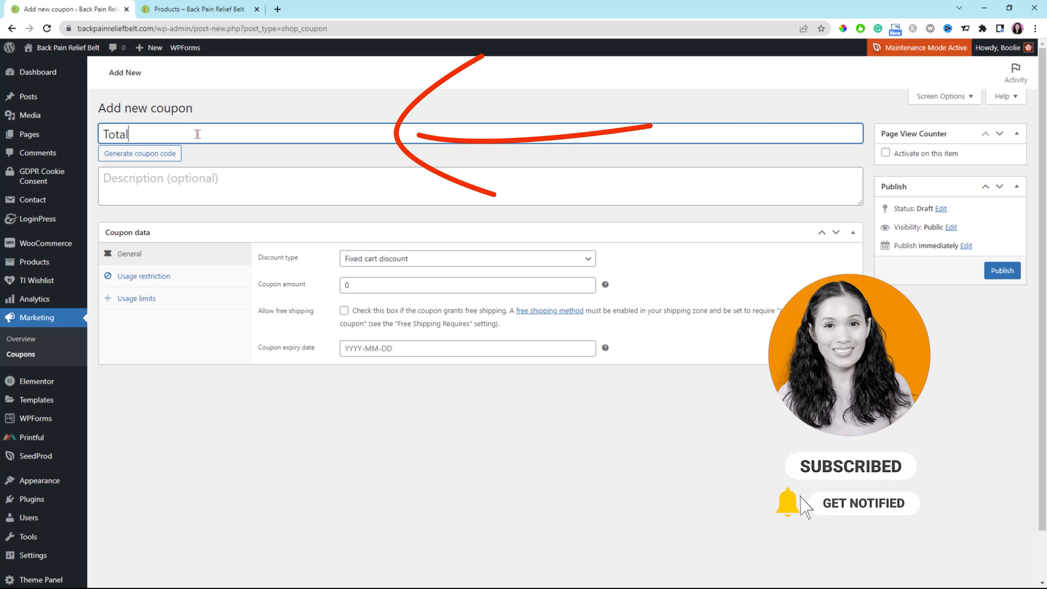
type("Percentage")
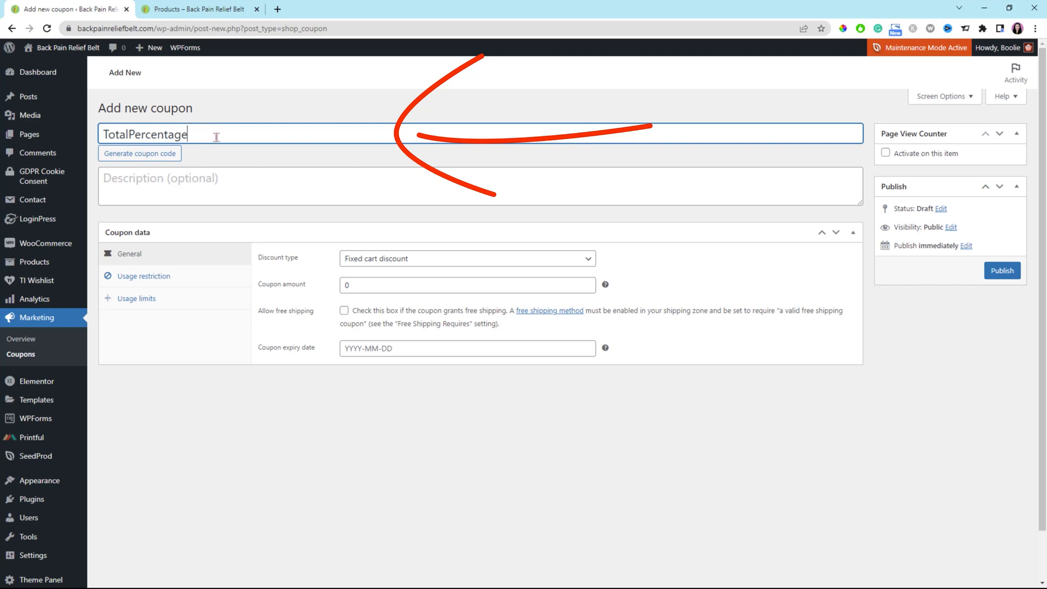
Write the description "This is for total items in the shopping cart discount with percentage."
left_click(244, 174)
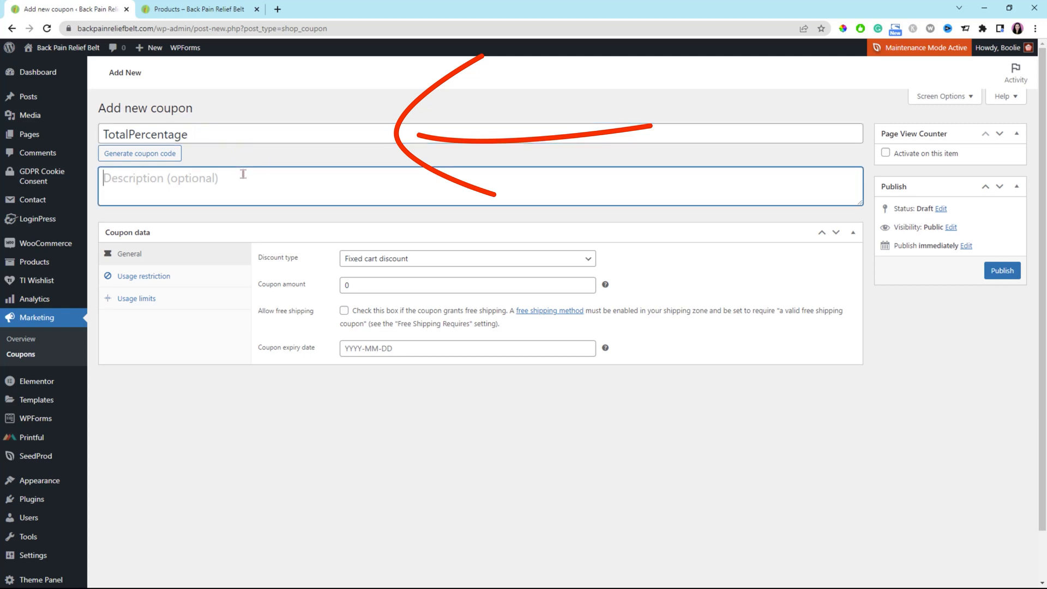
type("This is ")
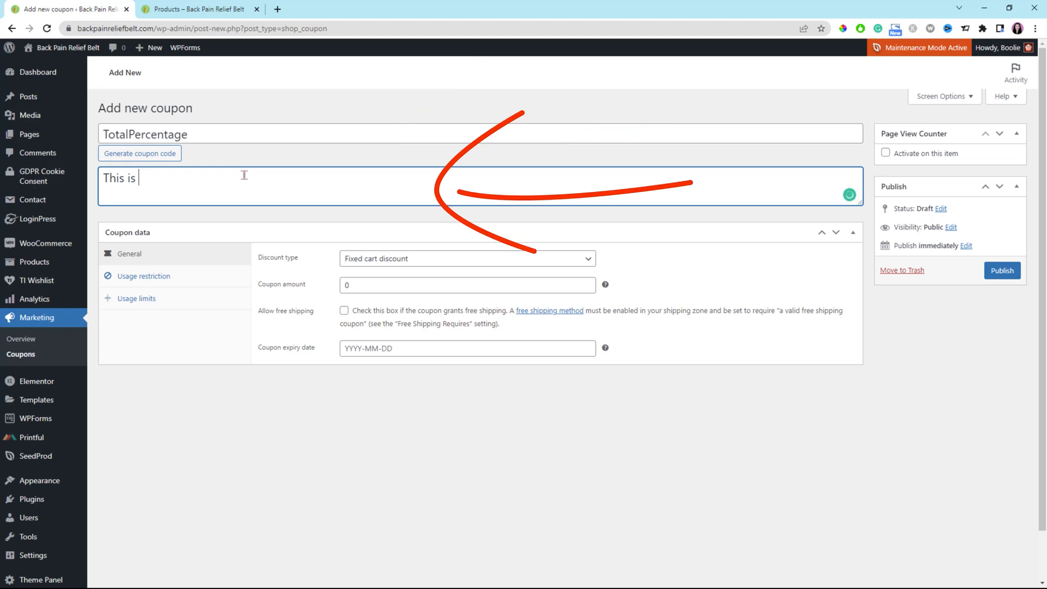
type("for total items dicount with p")
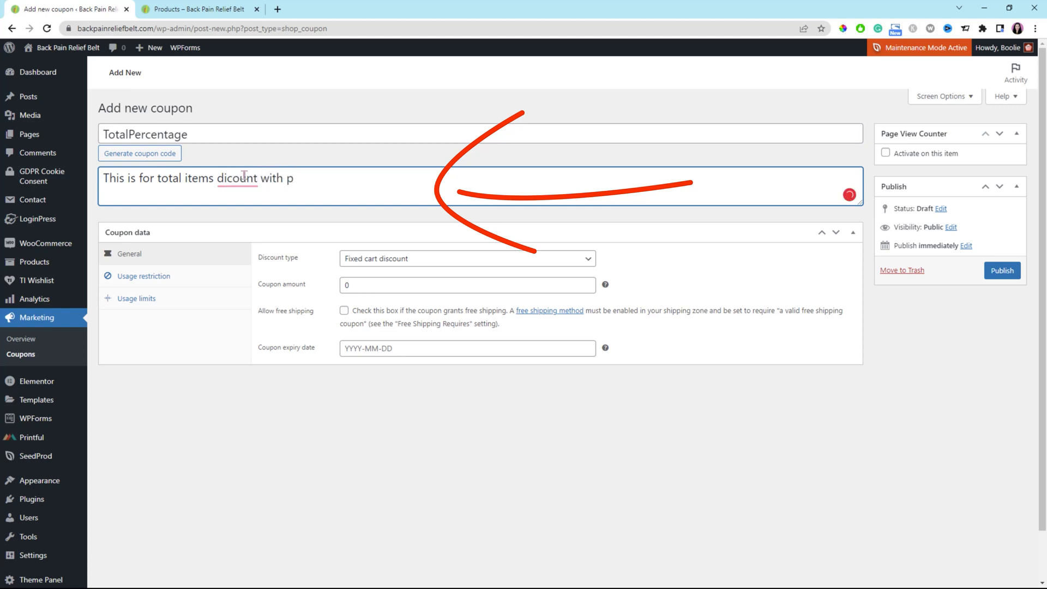
mouse_move(244, 176)
left_click(250, 202)
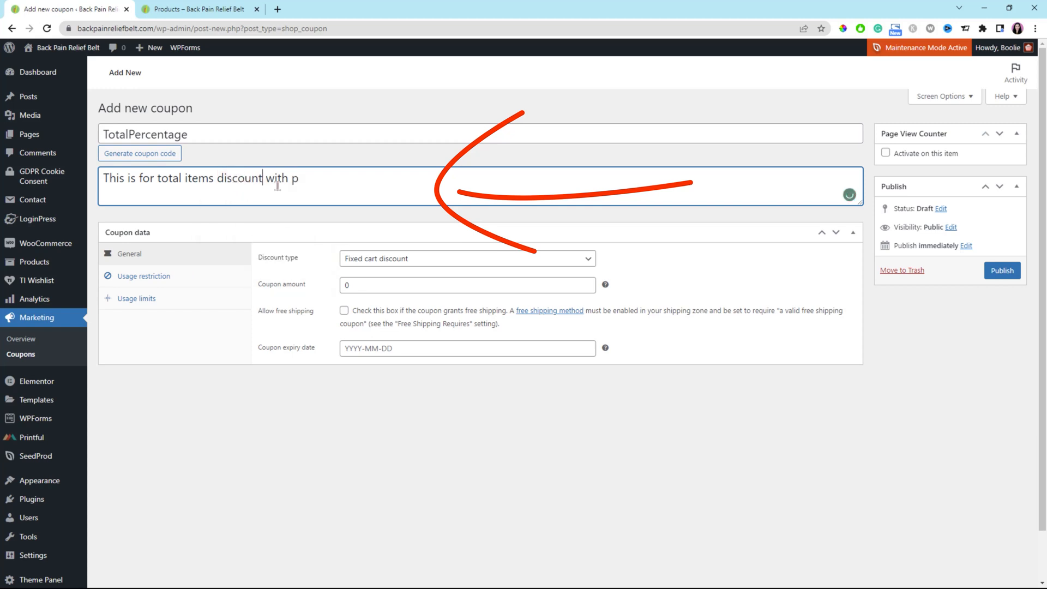
type("percentage")
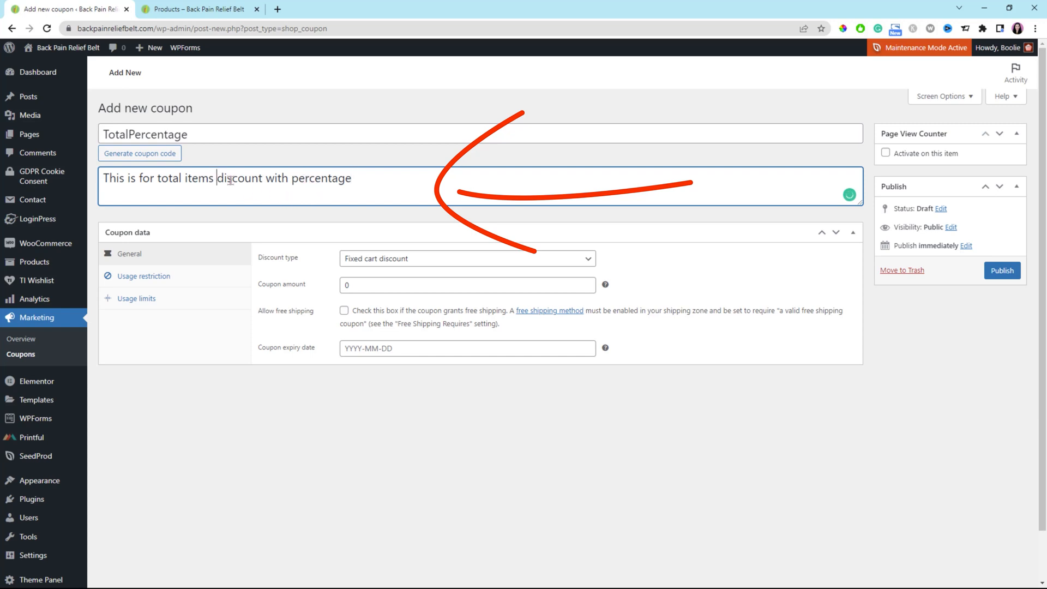
type("in the shop")
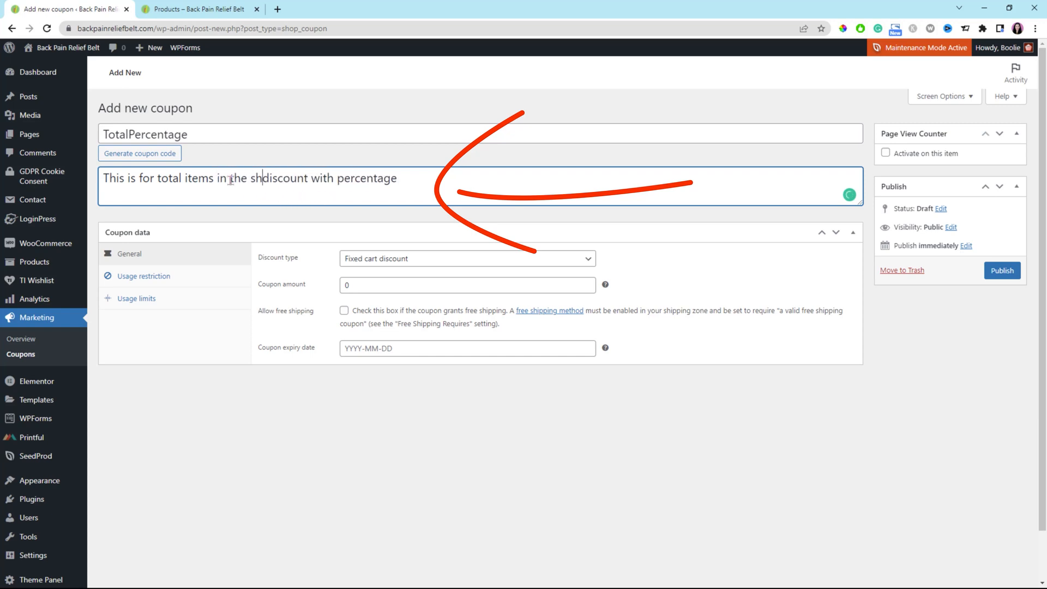
type("ing cart")
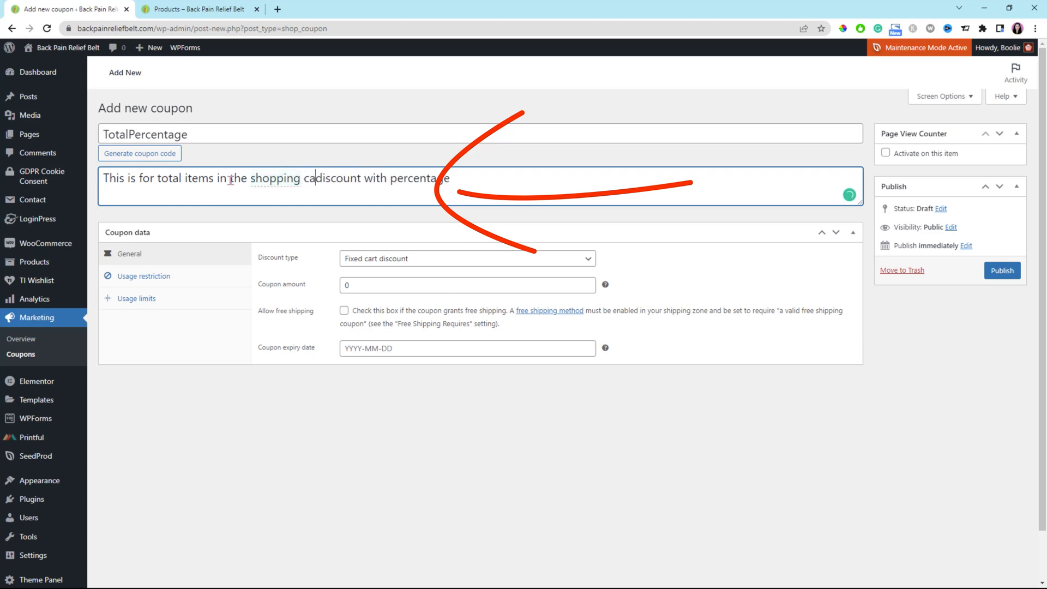
left_click(483, 178)
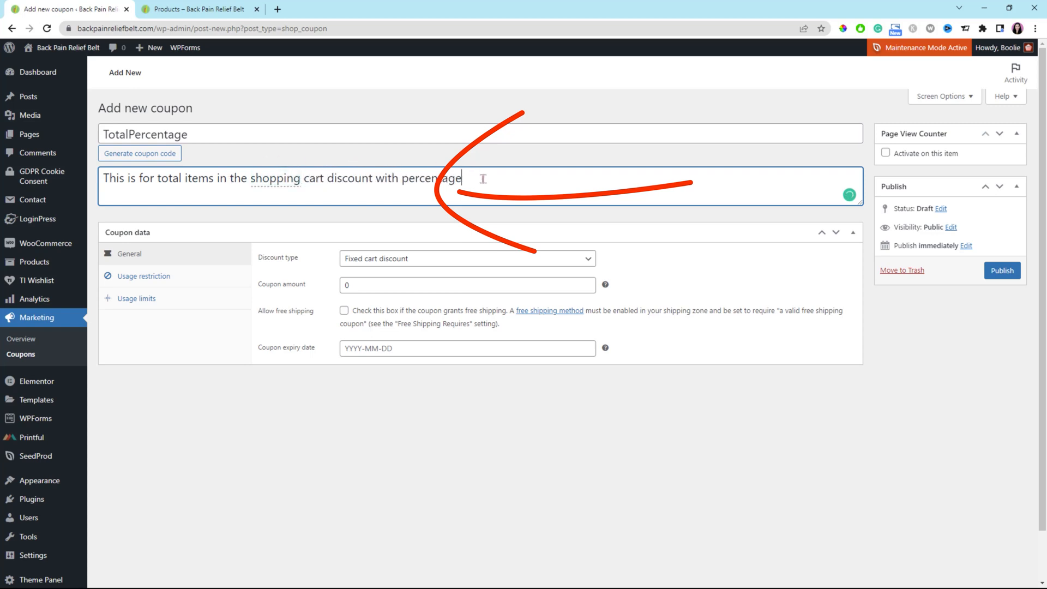
Set the discount type to Percentage discount and the coupon amount to 50
left_click(591, 264)
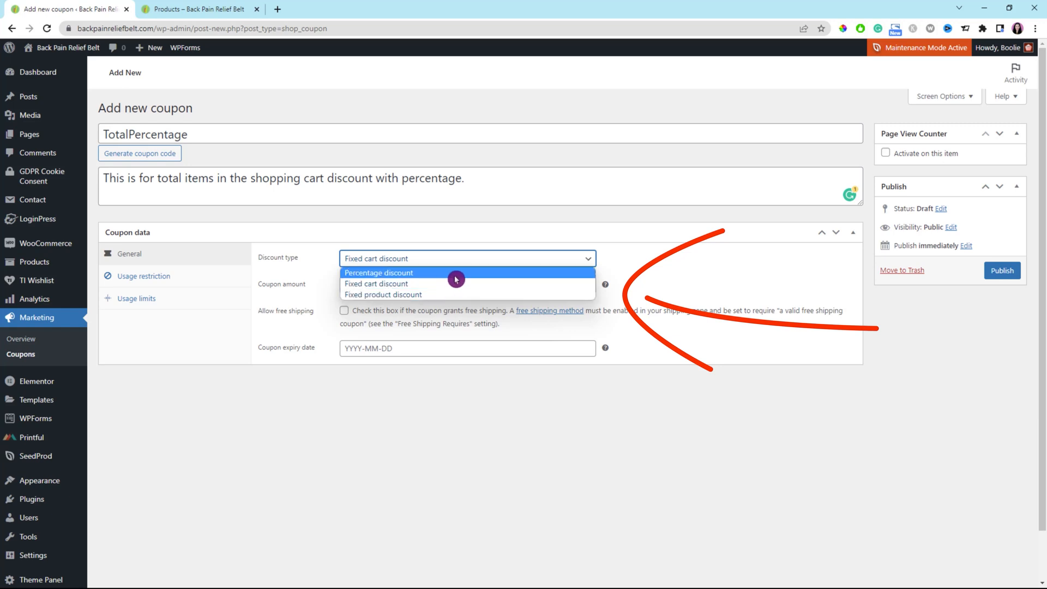
left_click(533, 274)
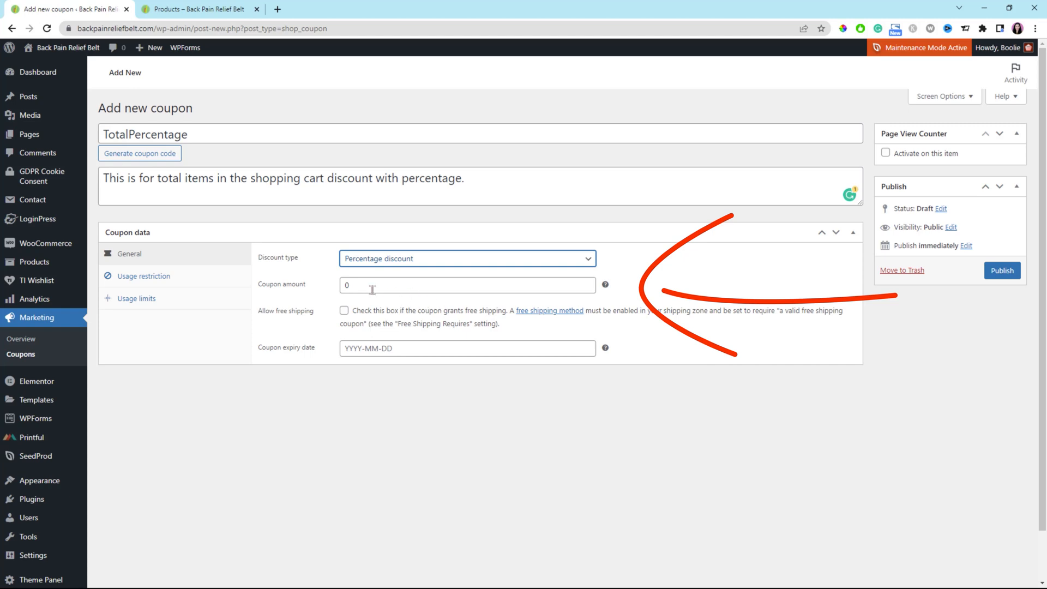
mouse_move(605, 287)
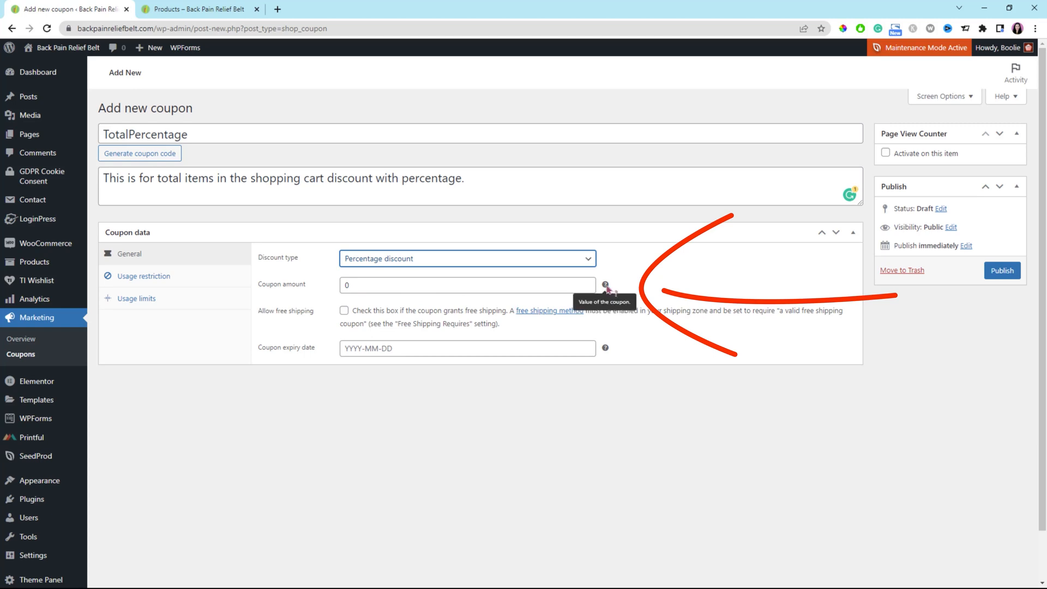
left_click(346, 286)
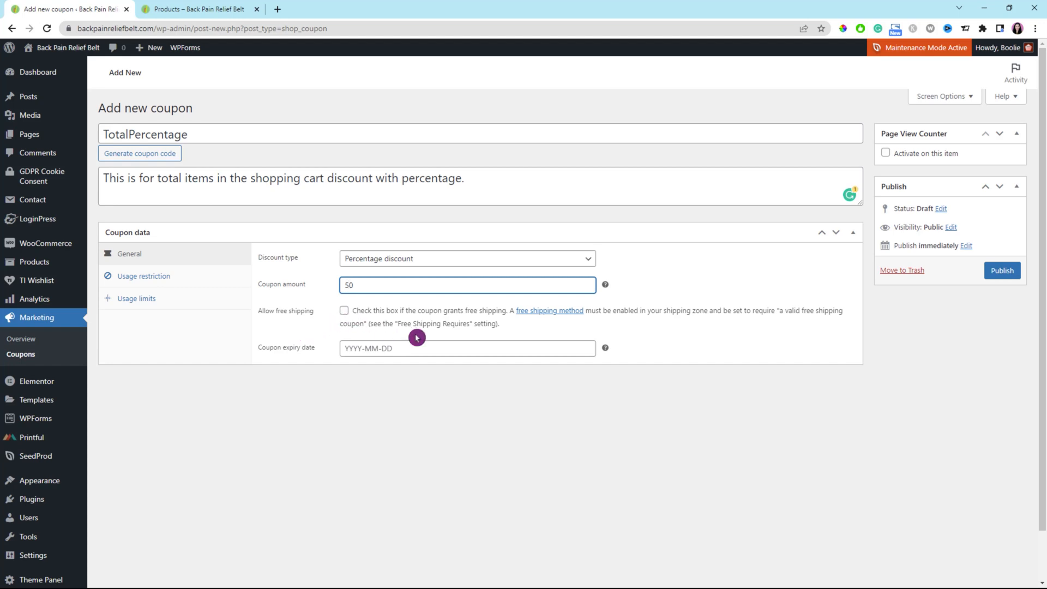
Set the coupon expiry date to 2022-04-28 using the date picker
left_click(360, 346)
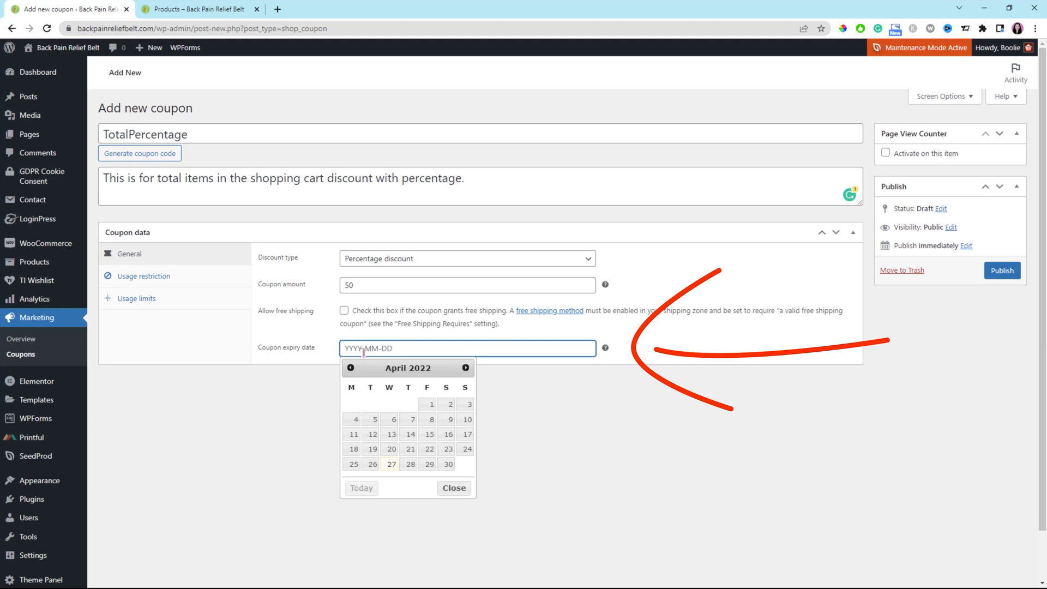
left_click(411, 463)
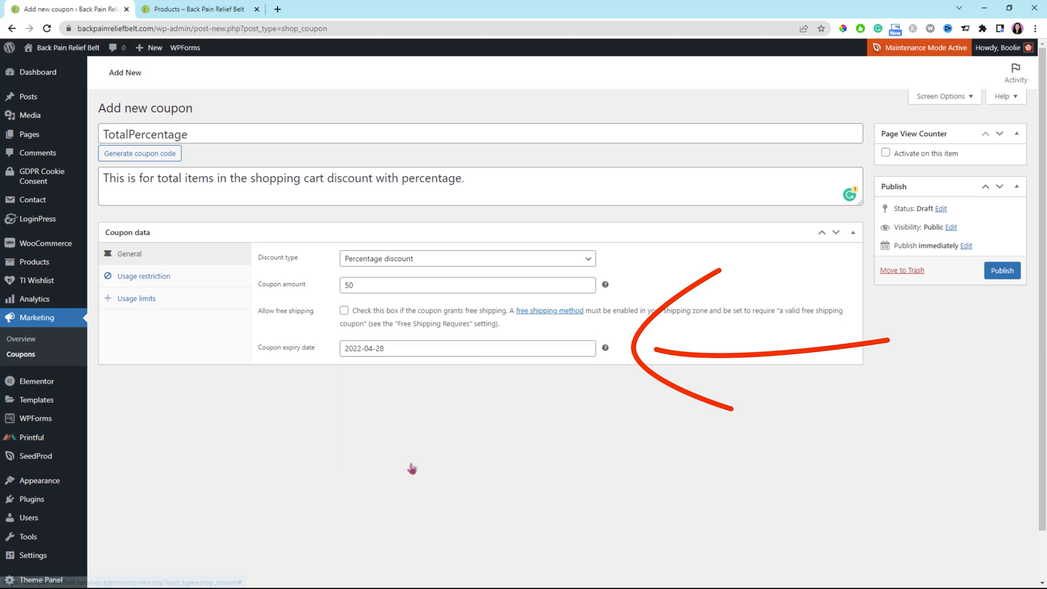
Review the usage restrictions, then set the usage limit per coupon and per user to 1 each
left_click(140, 279)
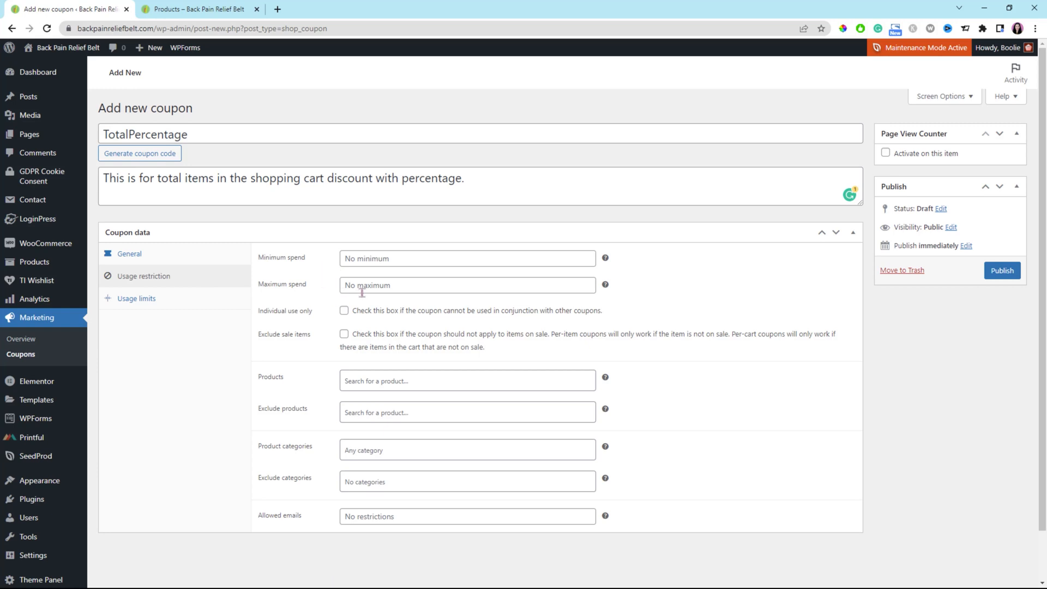
left_click(313, 528)
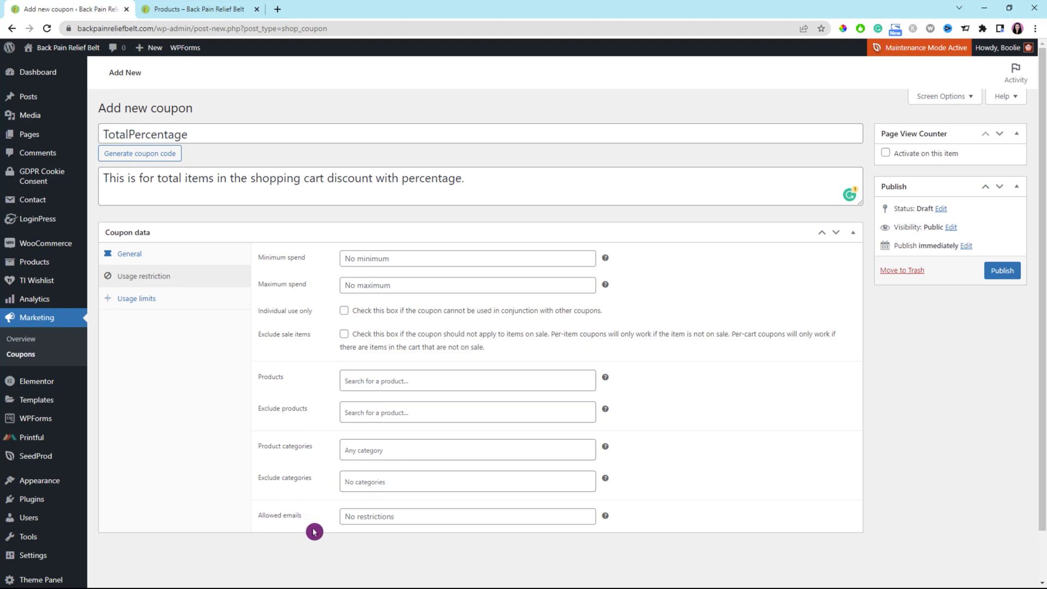
left_click(147, 301)
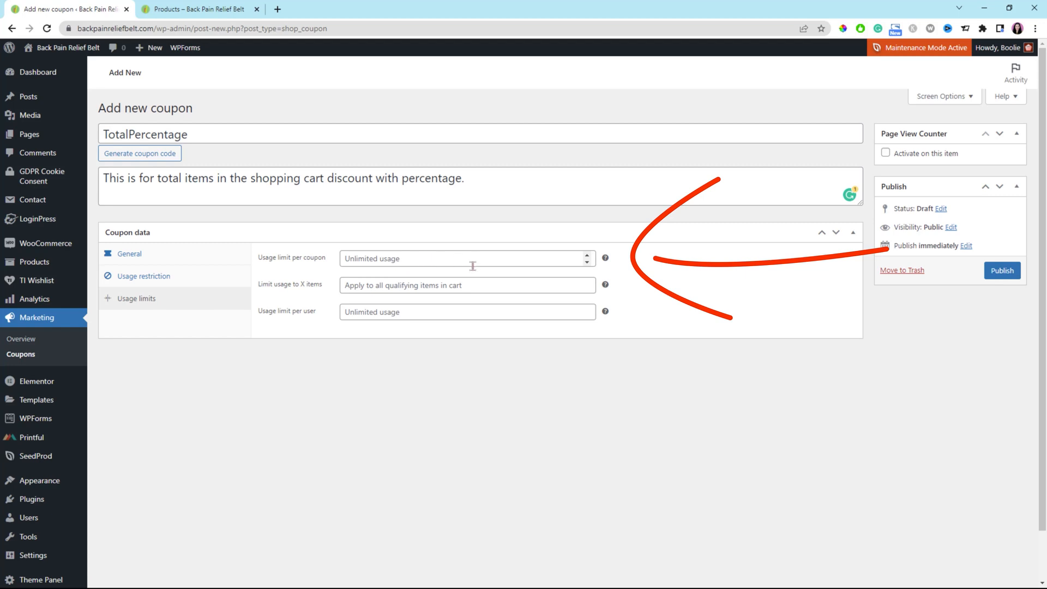
left_click(589, 258)
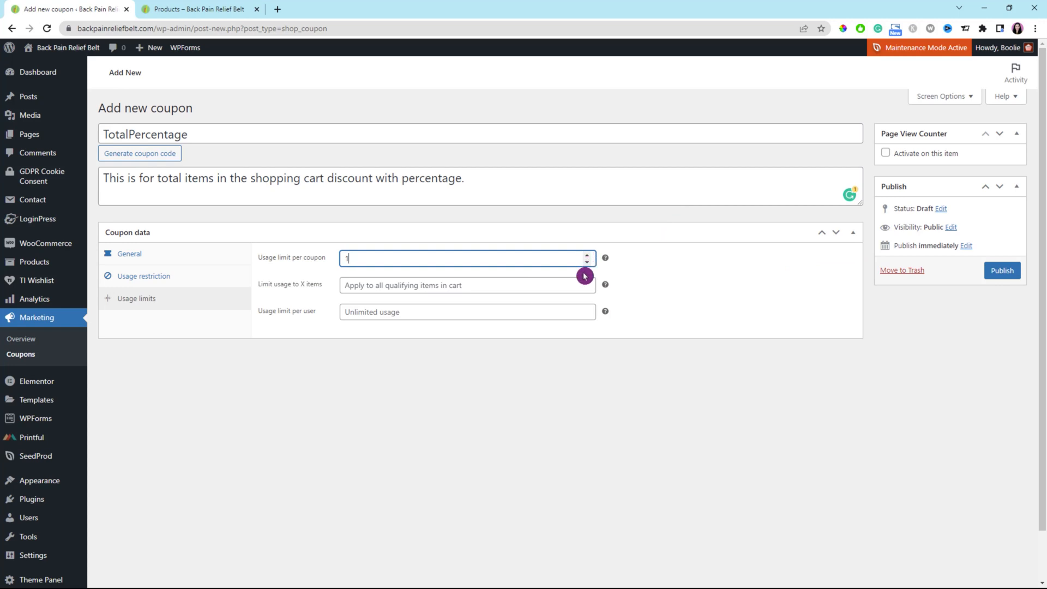
left_click(416, 315)
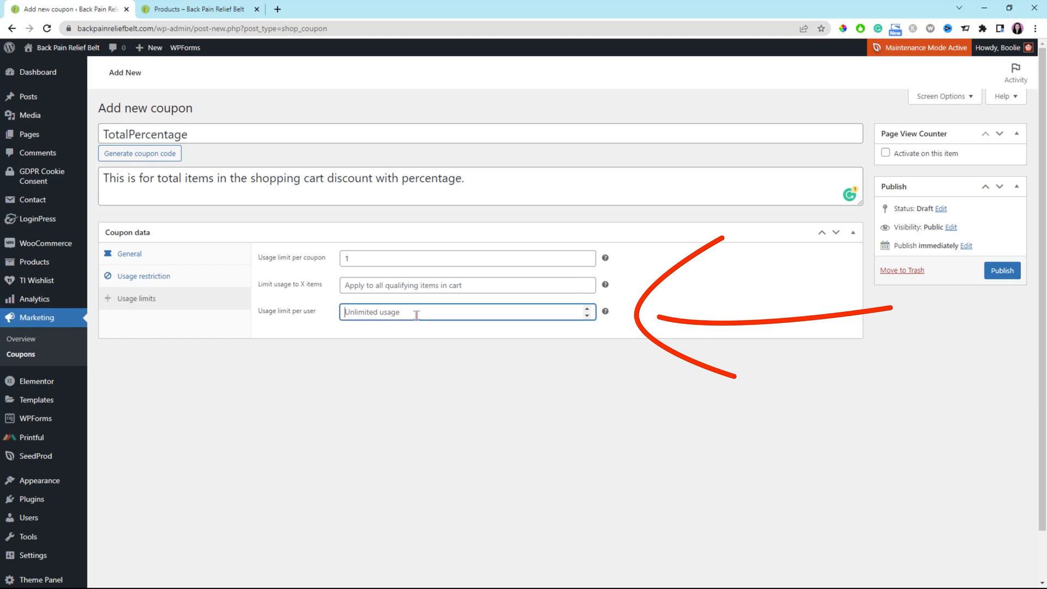
type("1")
left_click(403, 358)
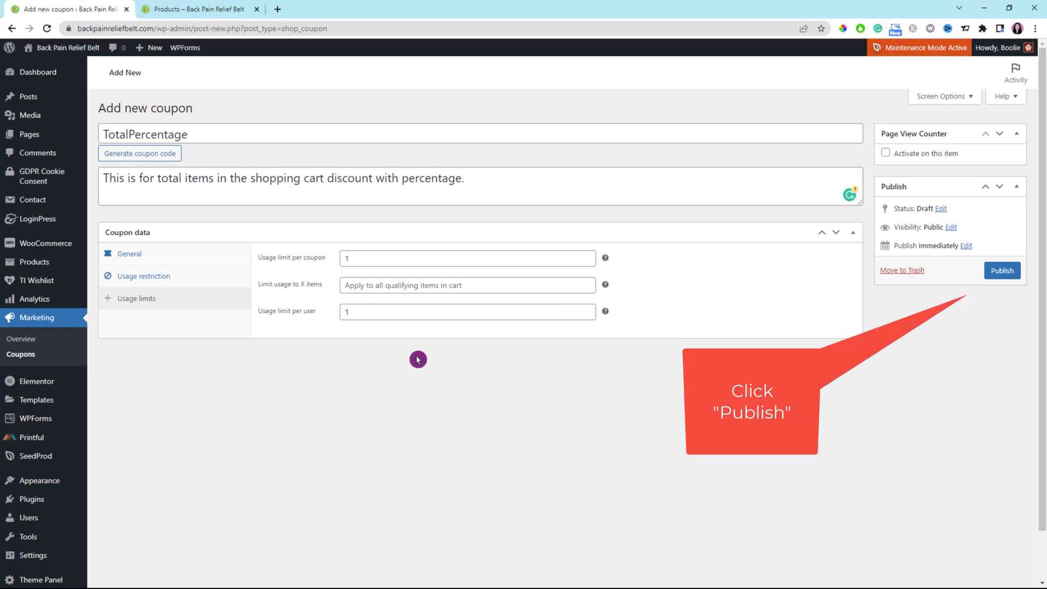
Publish the coupon and copy its TotalPercentage code
left_click(1010, 274)
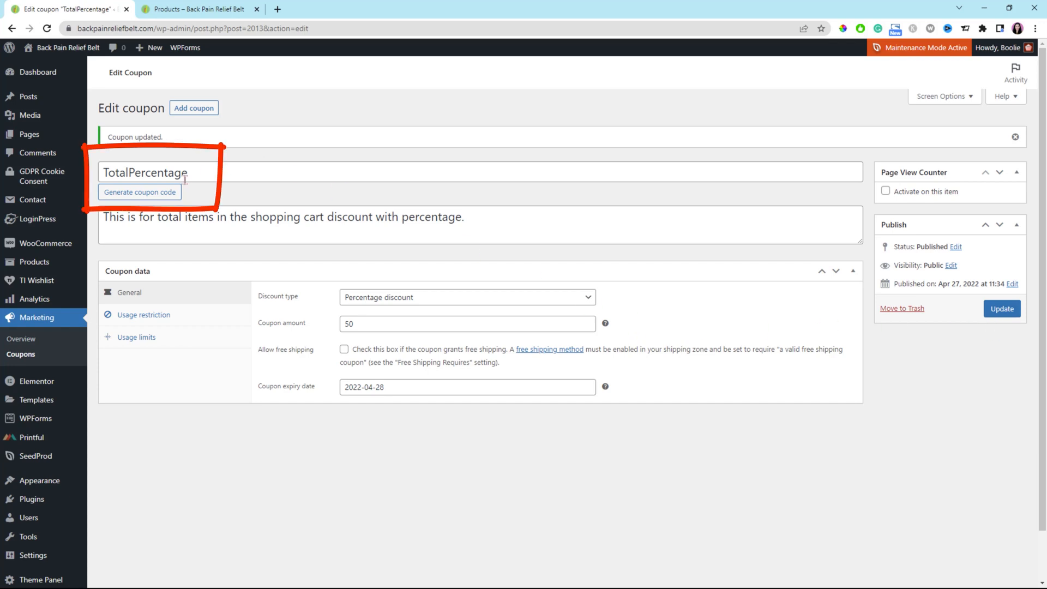
left_click_drag(197, 176, 103, 175)
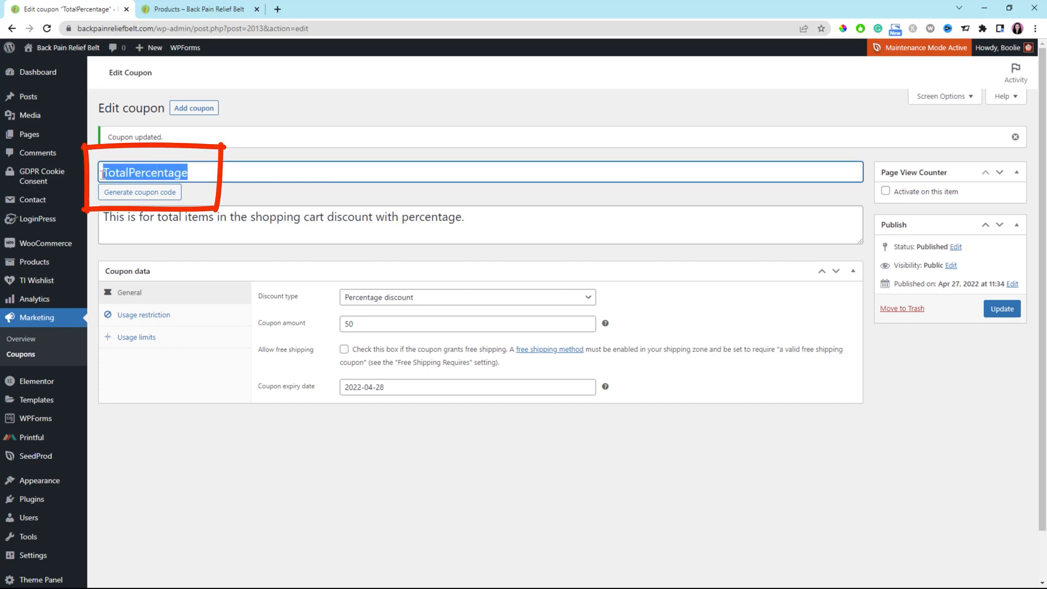
right_click(154, 174)
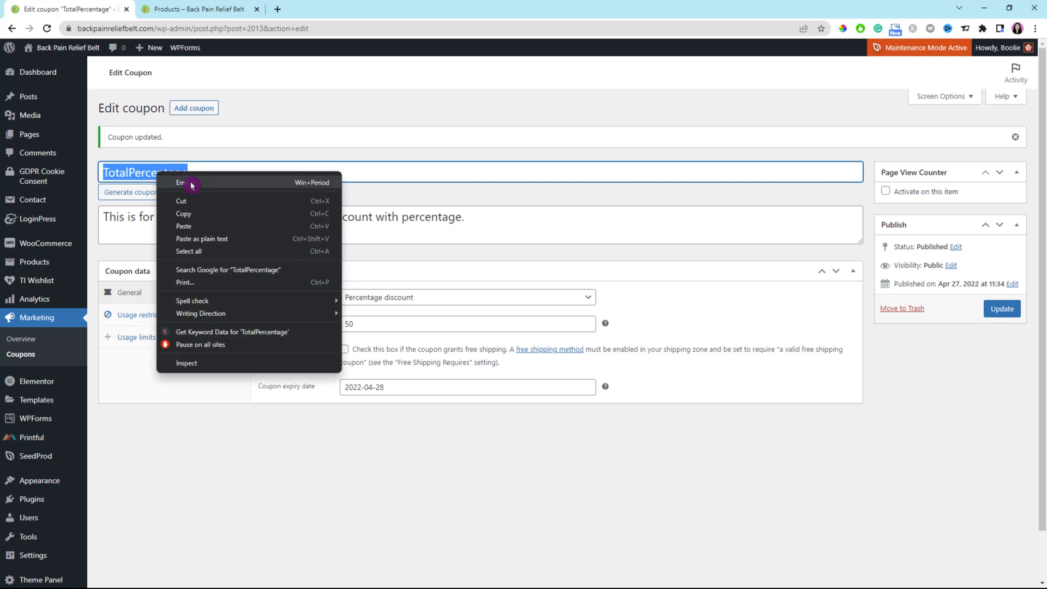
left_click(187, 213)
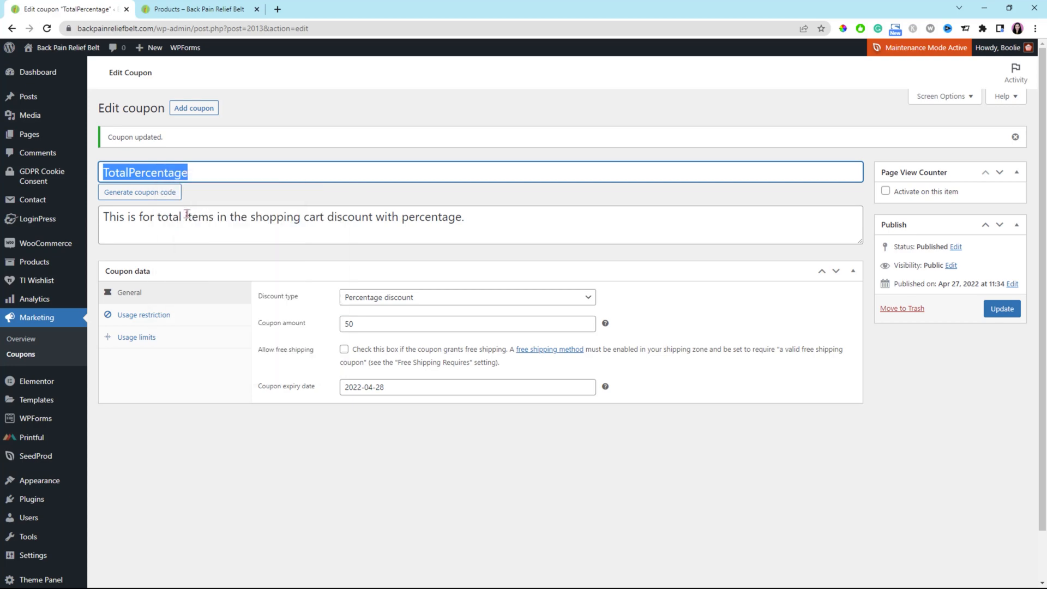
Reload the store's shop page and add the Blue Tough iPhone Case to the cart
left_click(213, 11)
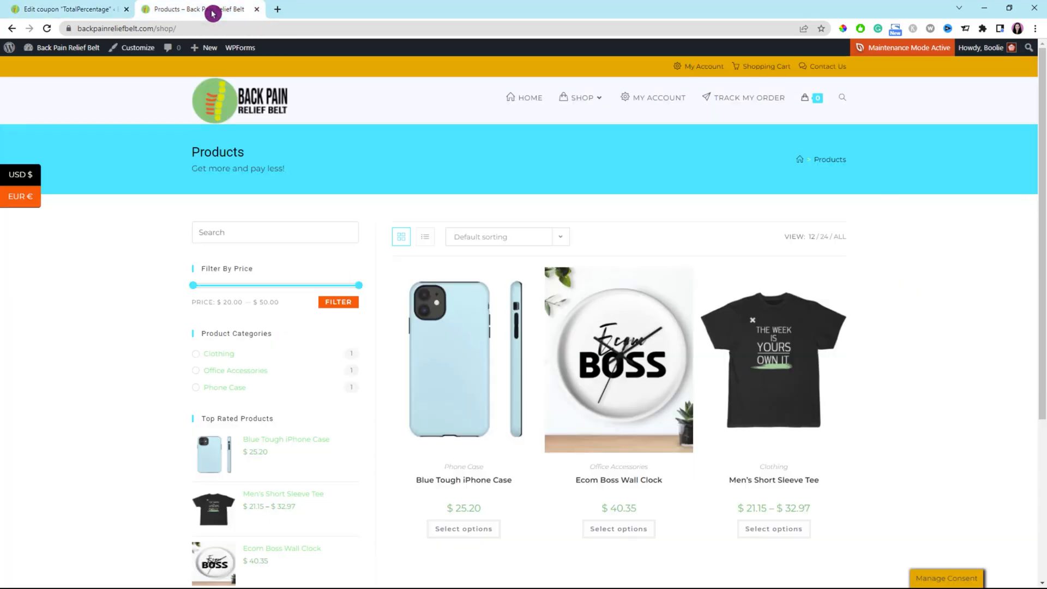
left_click(50, 31)
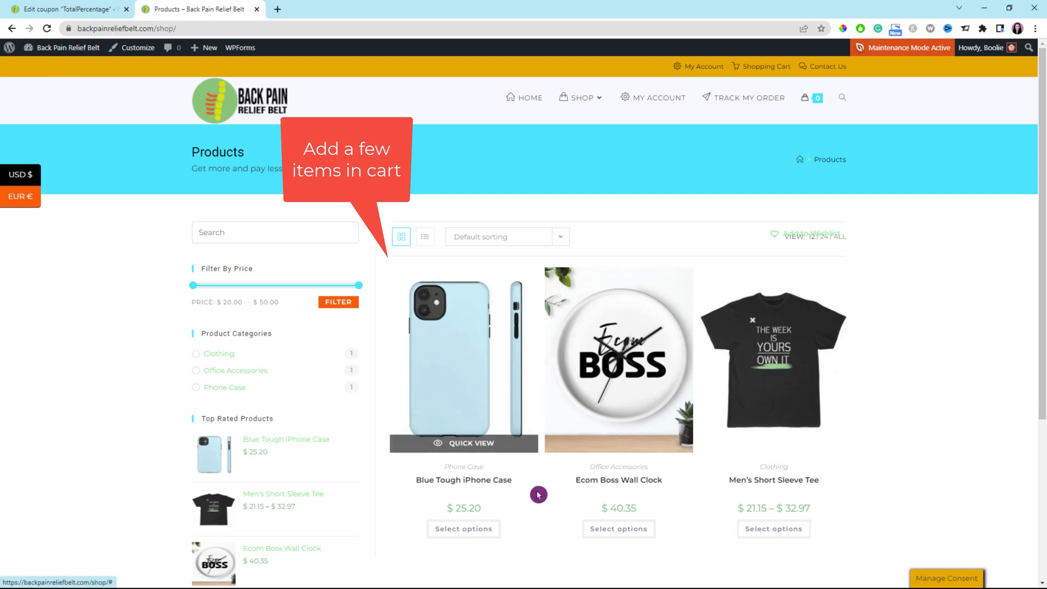
left_click(489, 536)
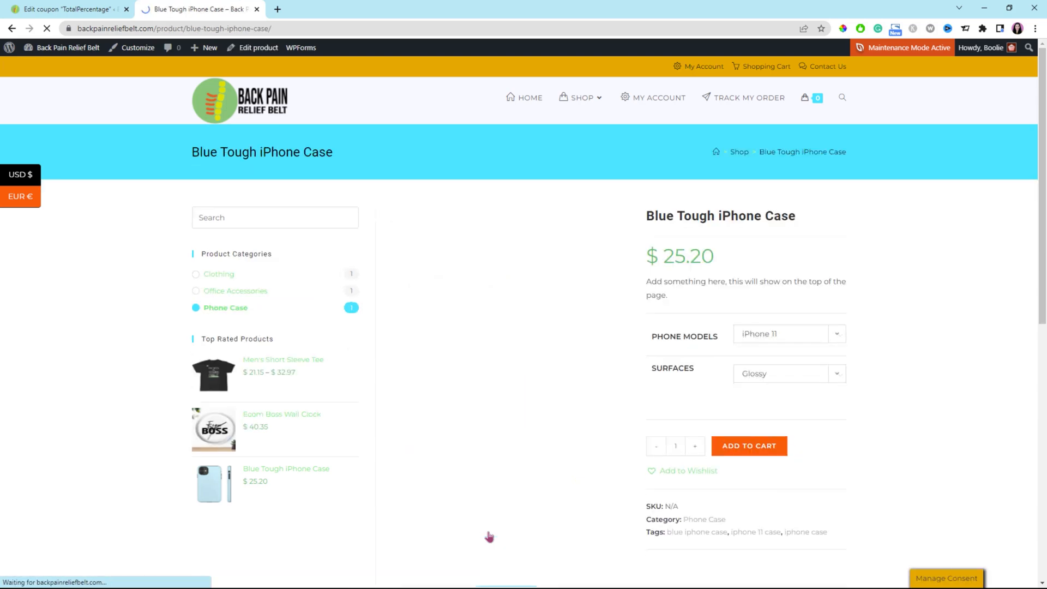
left_click(751, 452)
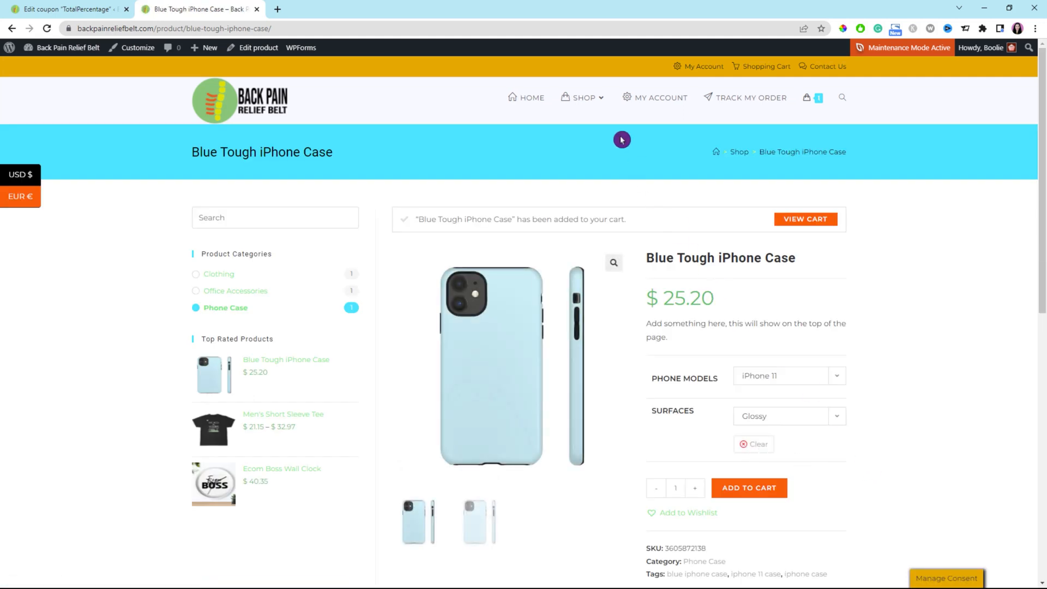
Add the Ecom Boss Wall Clock from the shop to the cart as a second item
left_click(583, 98)
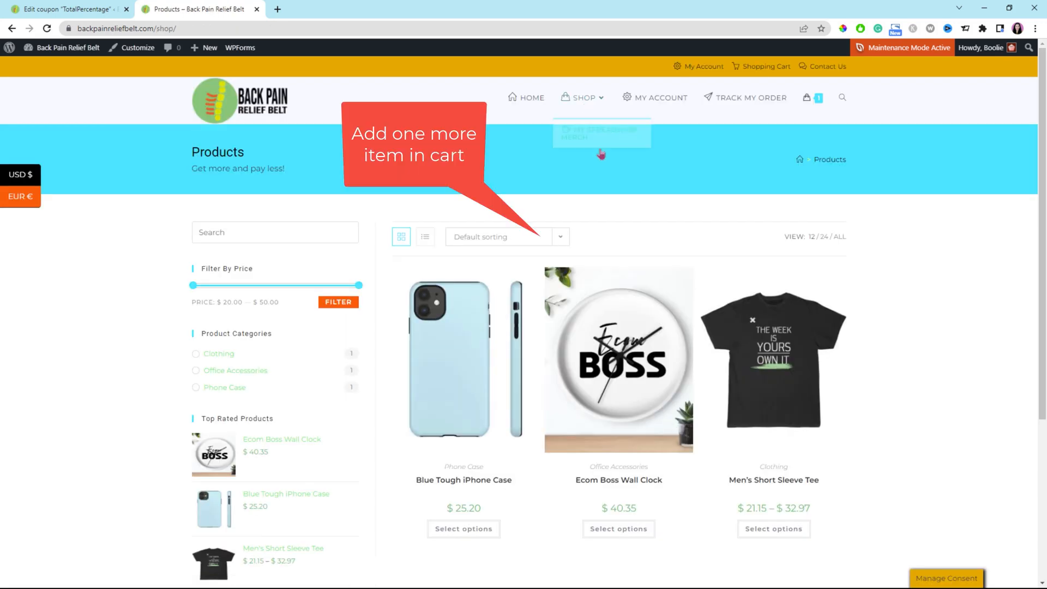
left_click(633, 398)
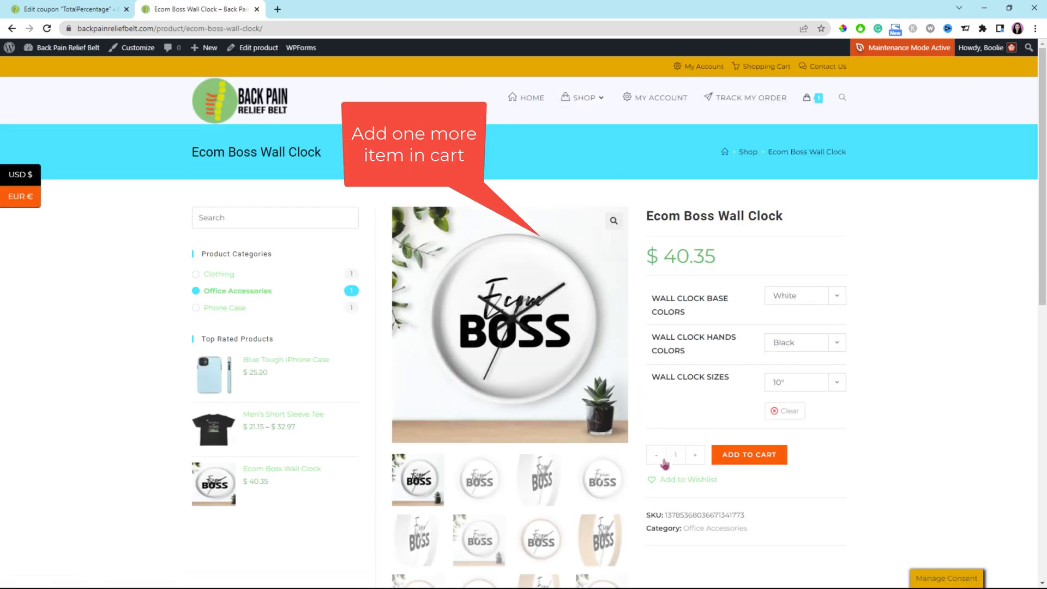
left_click(754, 460)
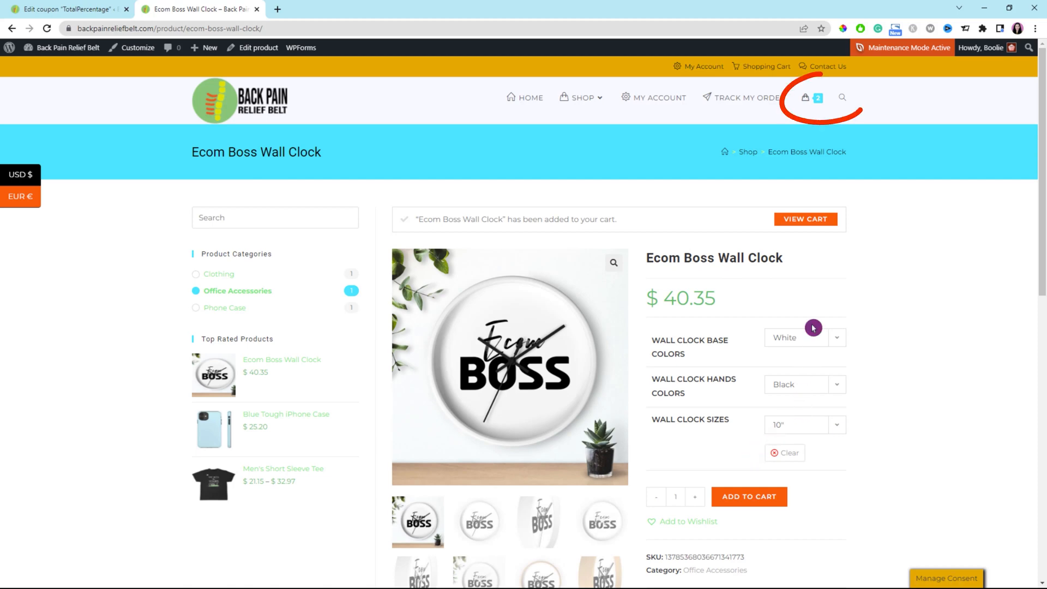
Open the cart and apply the pasted TotalPercentage coupon code
mouse_move(810, 101)
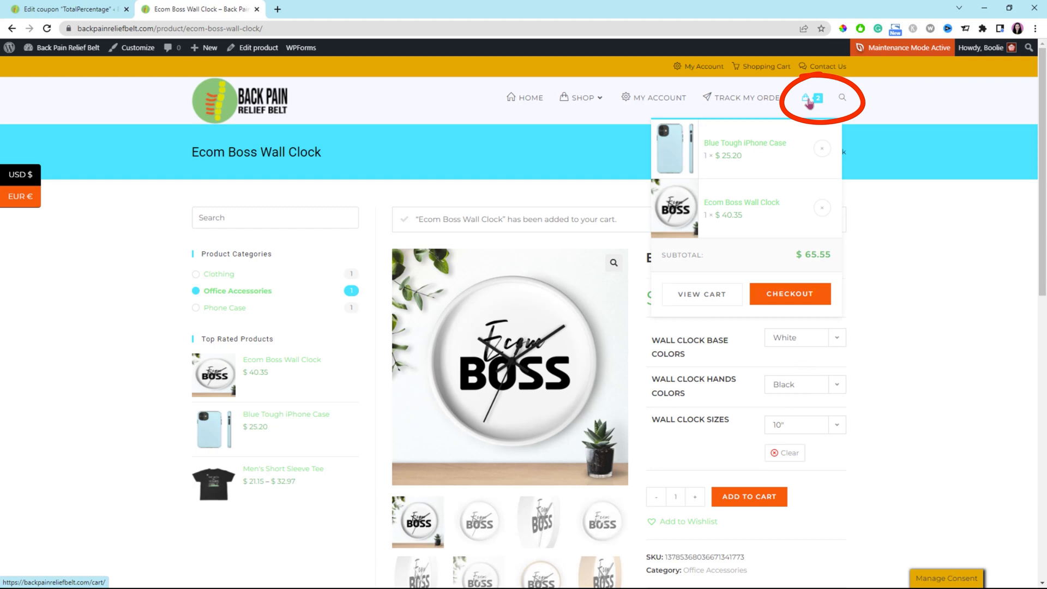
left_click(809, 101)
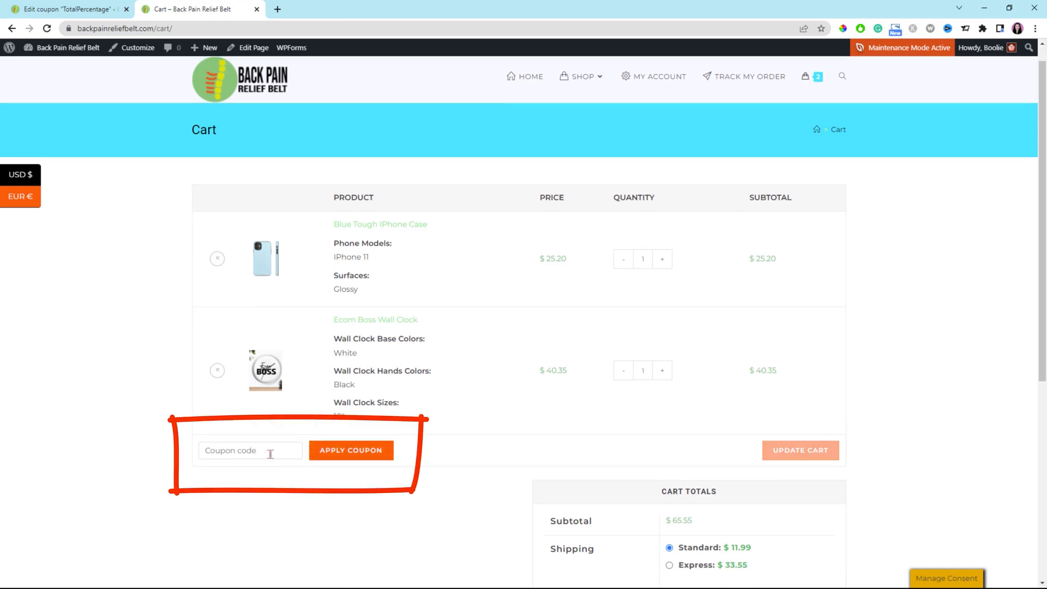
left_click(261, 451)
key("ctrl+v")
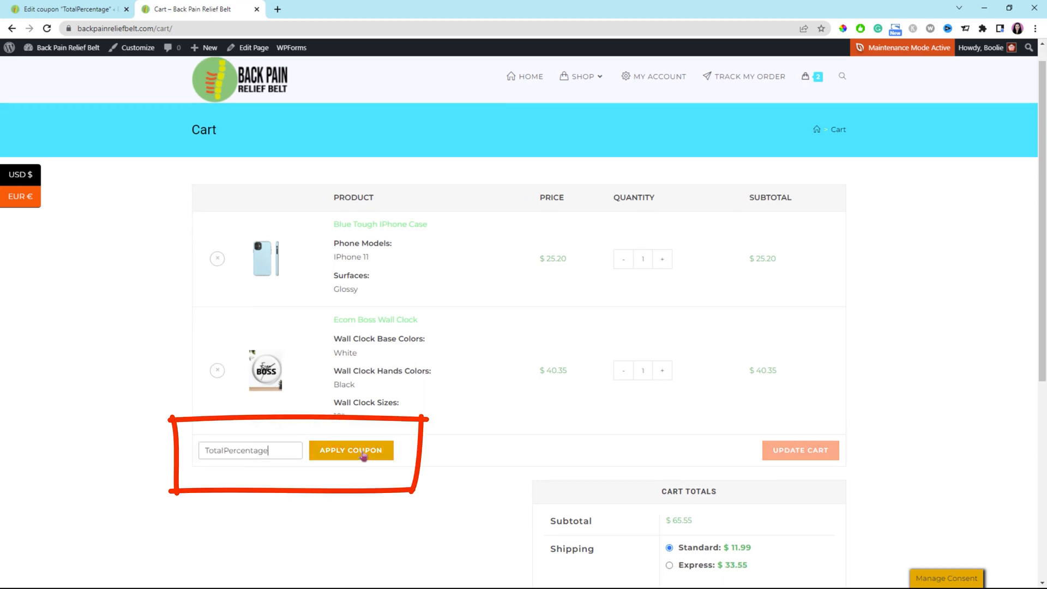
left_click(366, 453)
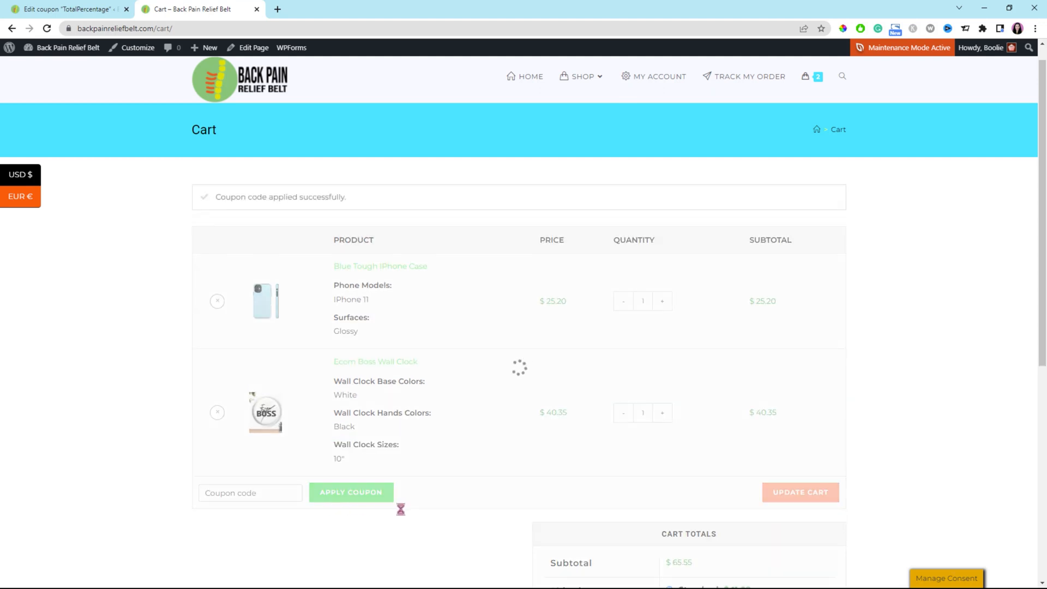
Try to apply the TotalPercentage coupon code to the cart a second time
scroll(725, 517, "down", 4)
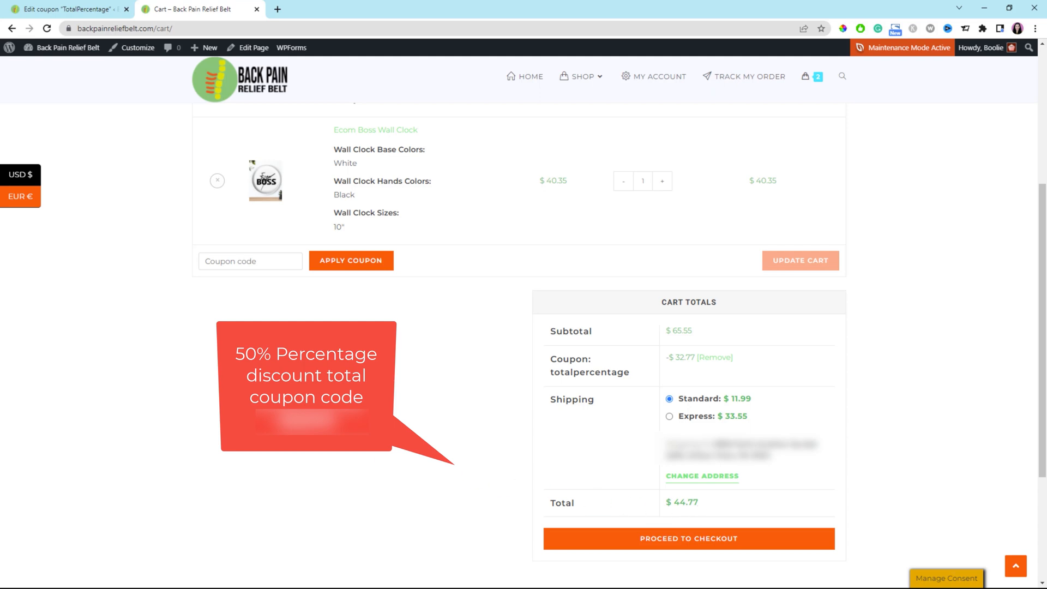
left_click(258, 262)
type("TotalPercentage")
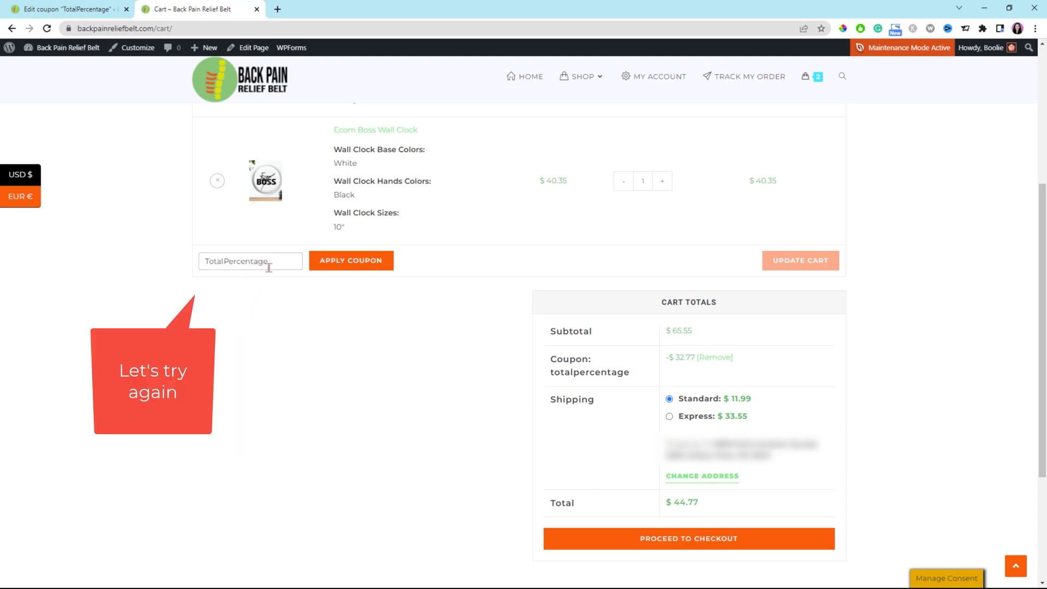
left_click(360, 263)
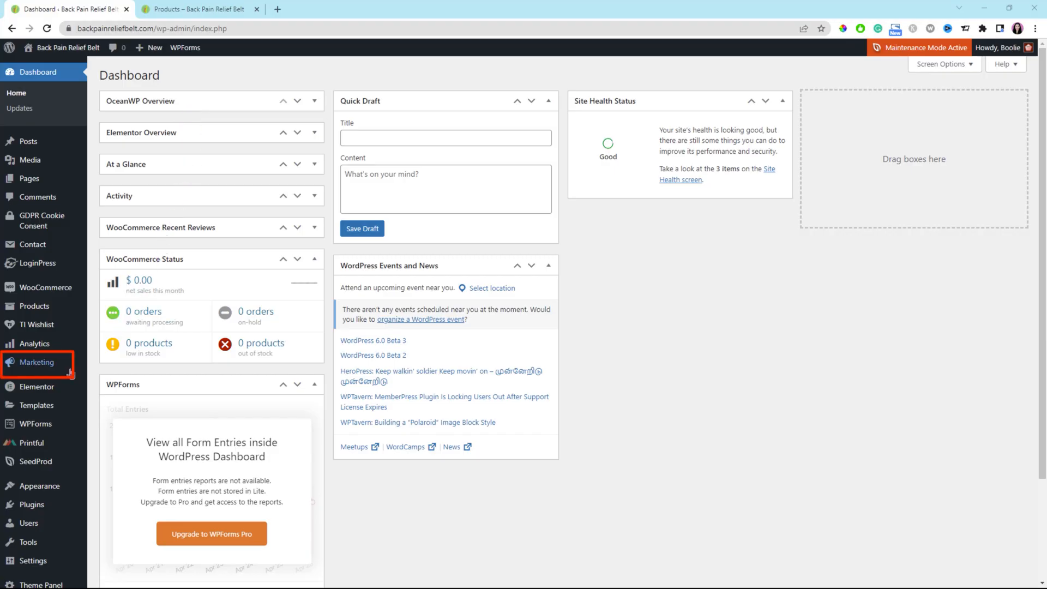
Start a new coupon in the admin and enter FixedTotal as its coupon code
mouse_move(44, 366)
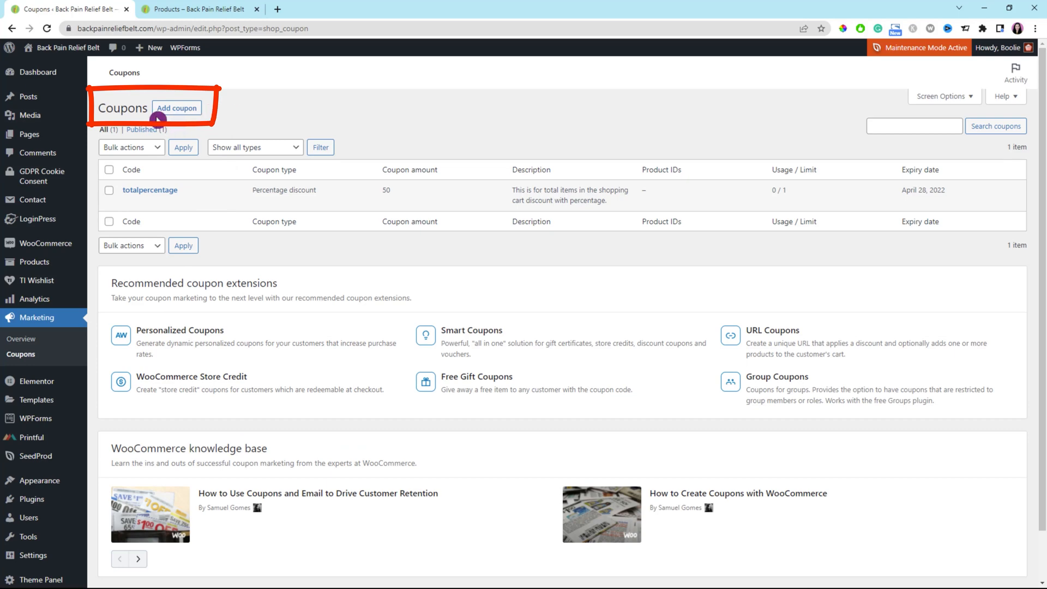
left_click(176, 109)
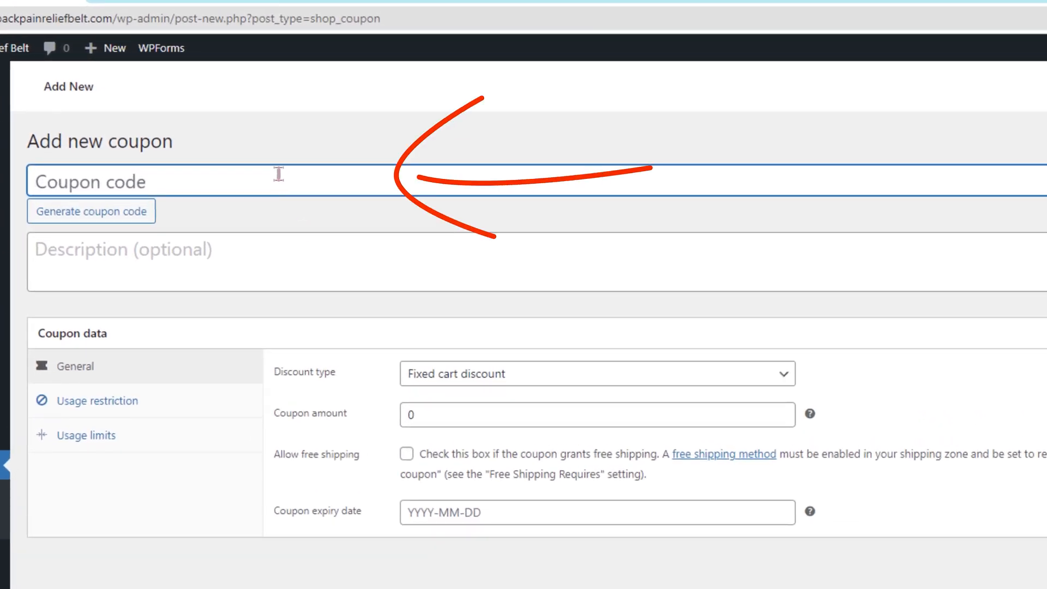
type("FixedTo")
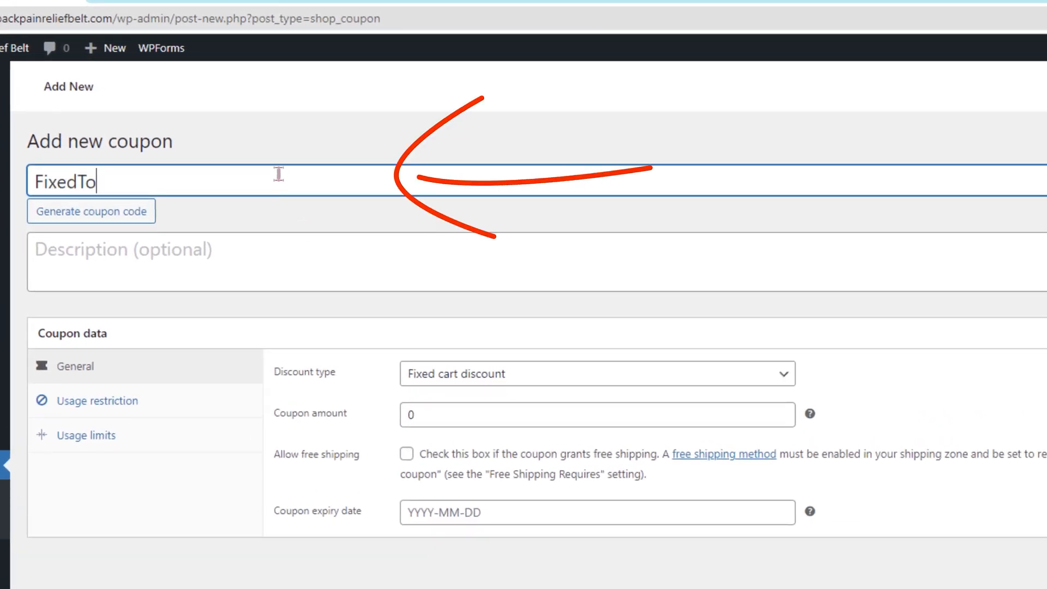
type("tal")
Enter the description "This is for a fixed price for total items in the shopping cart."
left_click(190, 249)
type("F")
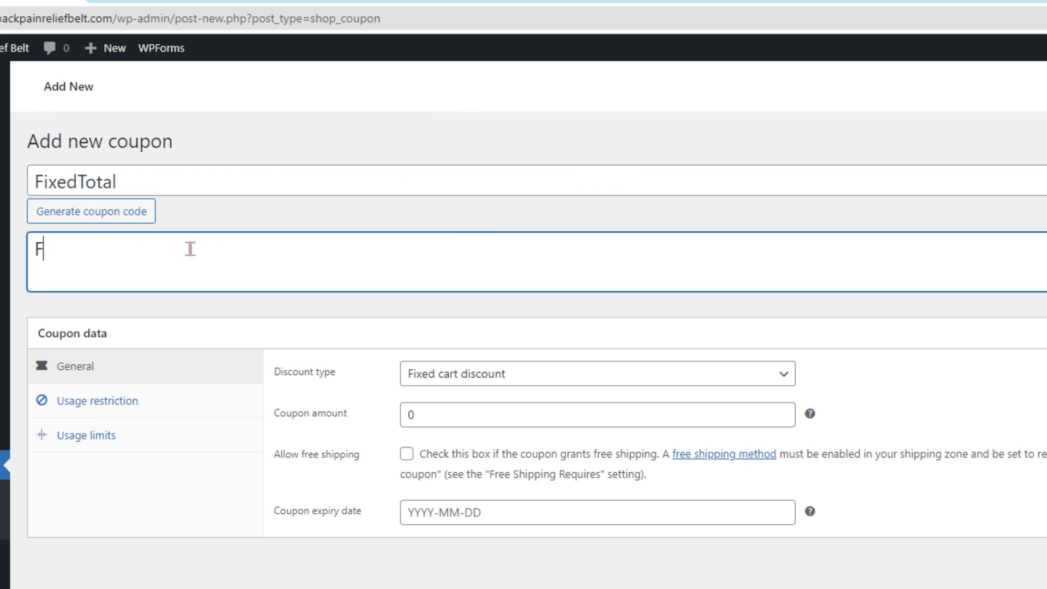
key("BackSpace")
type("This is ")
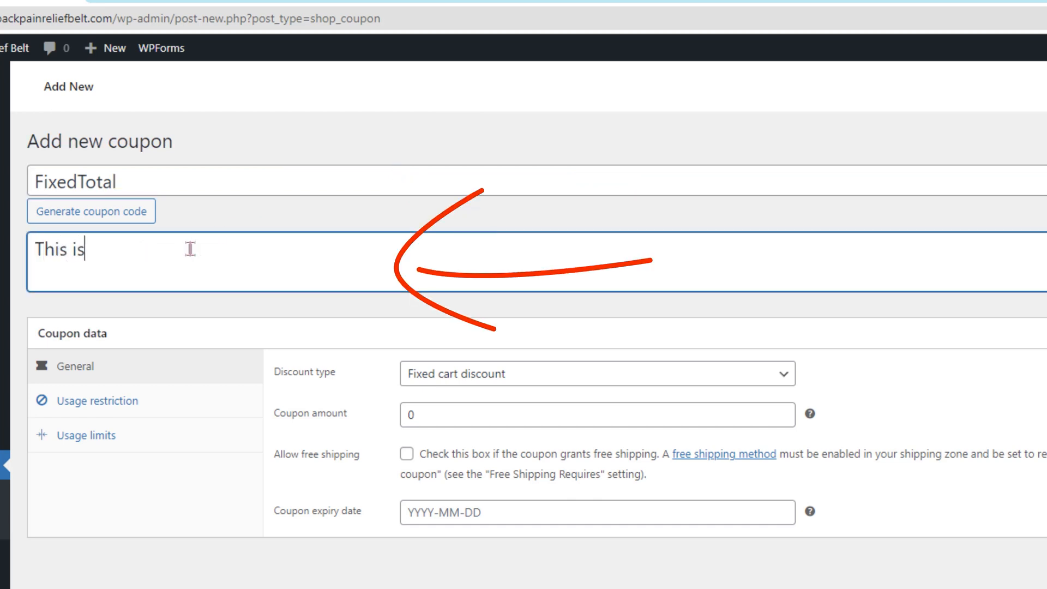
type("for fixed p")
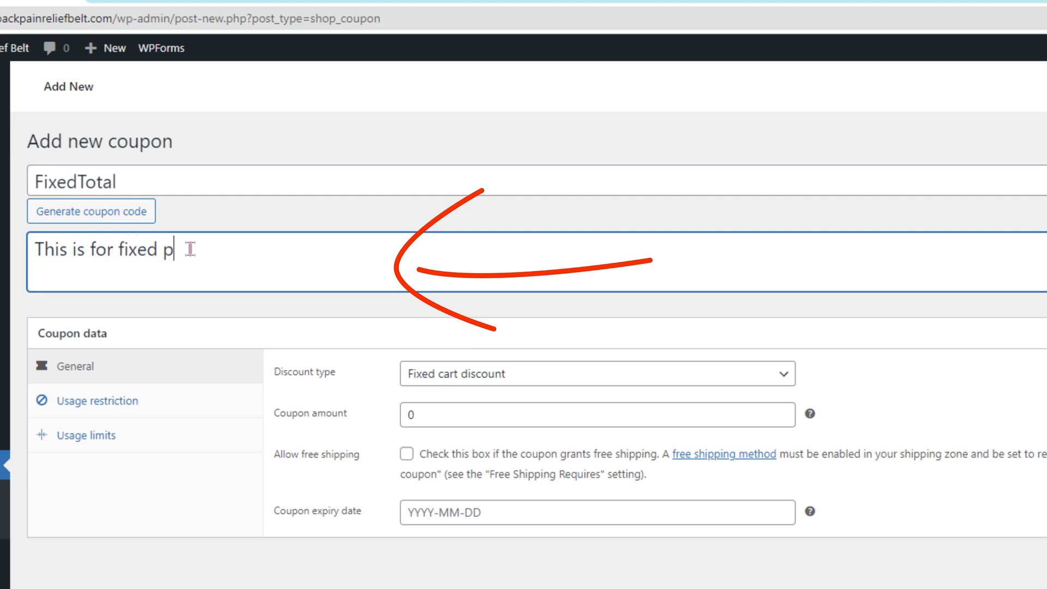
type("rice for total items")
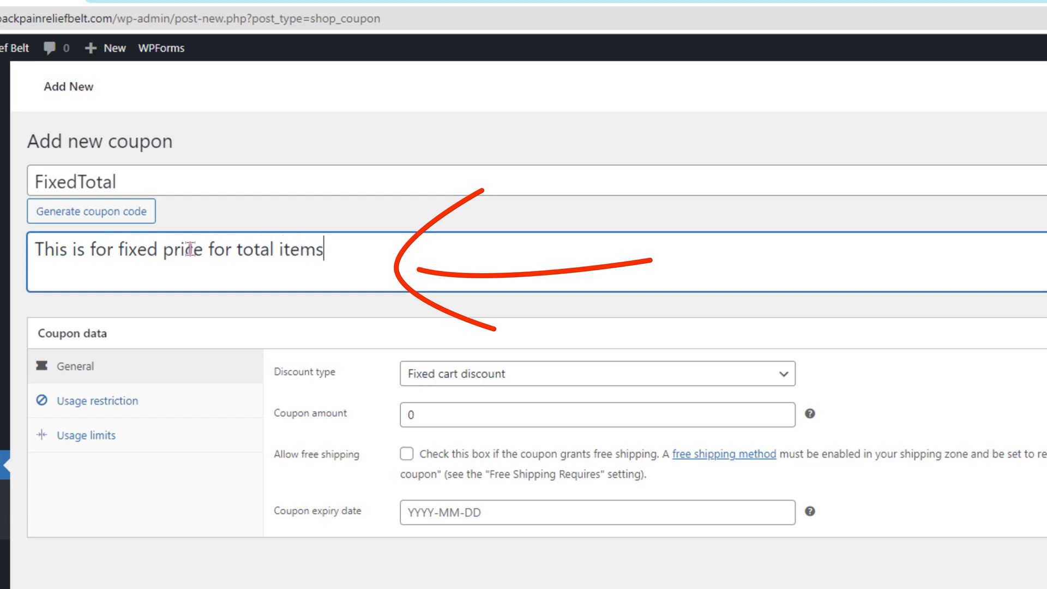
type(" n")
type("ion")
type("n the ")
type("shoppi")
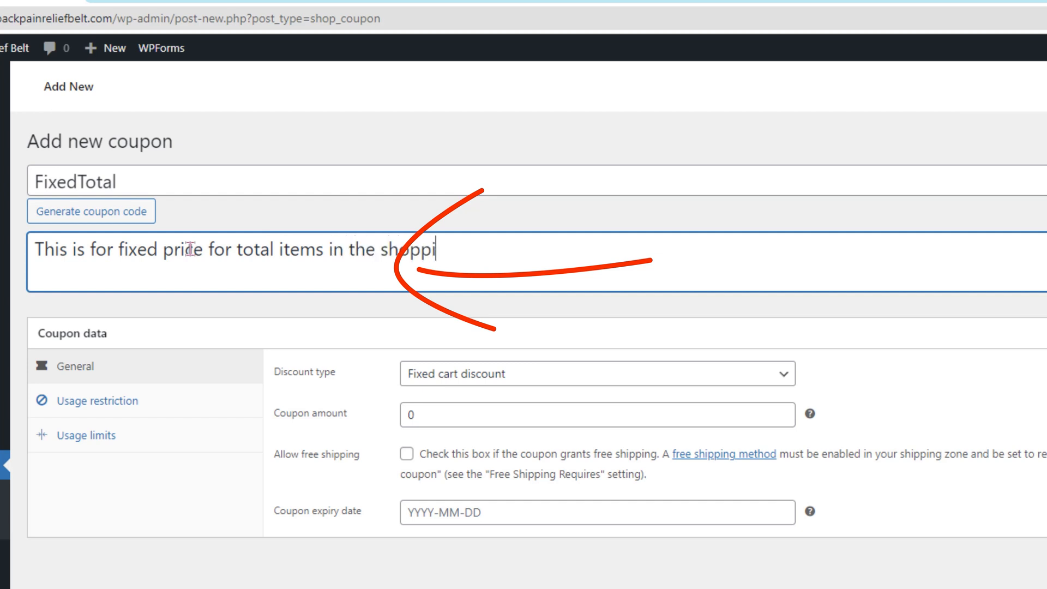
type("ng cart.")
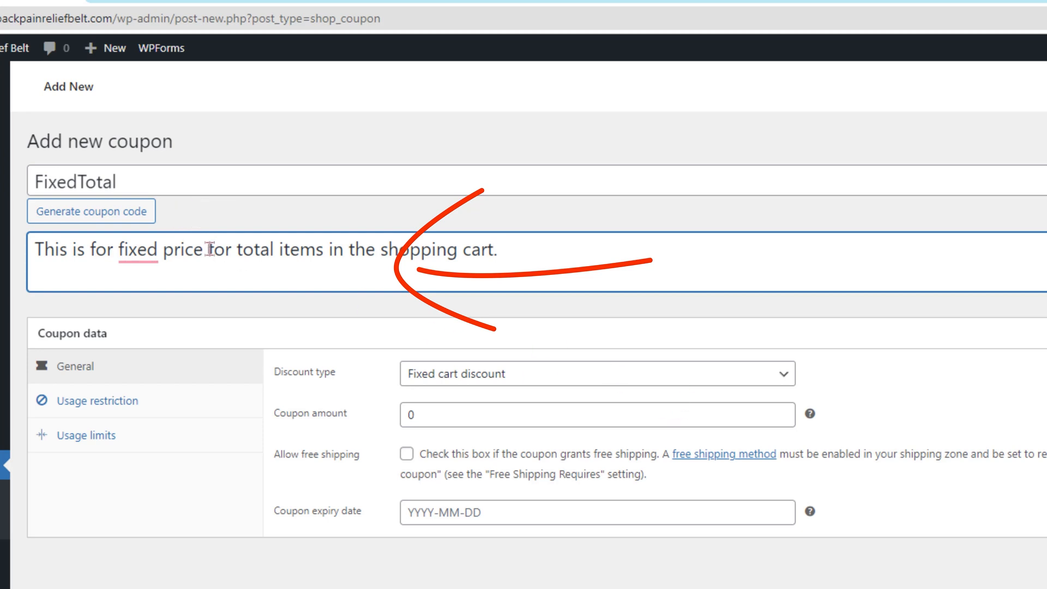
mouse_move(145, 254)
left_click(143, 298)
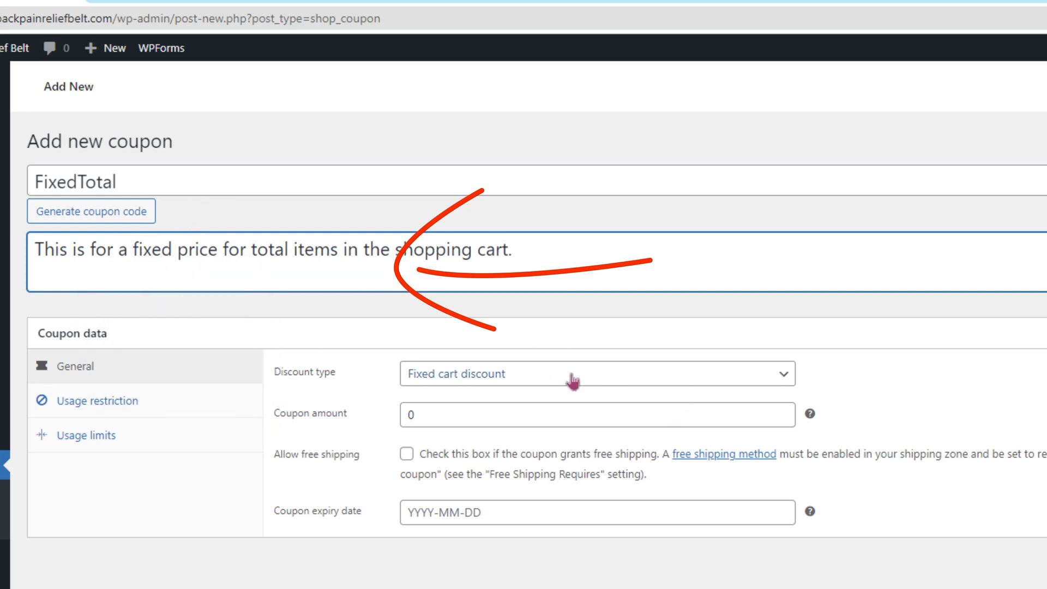
Choose Fixed cart discount as the discount type and set the coupon amount to 40
left_click(785, 378)
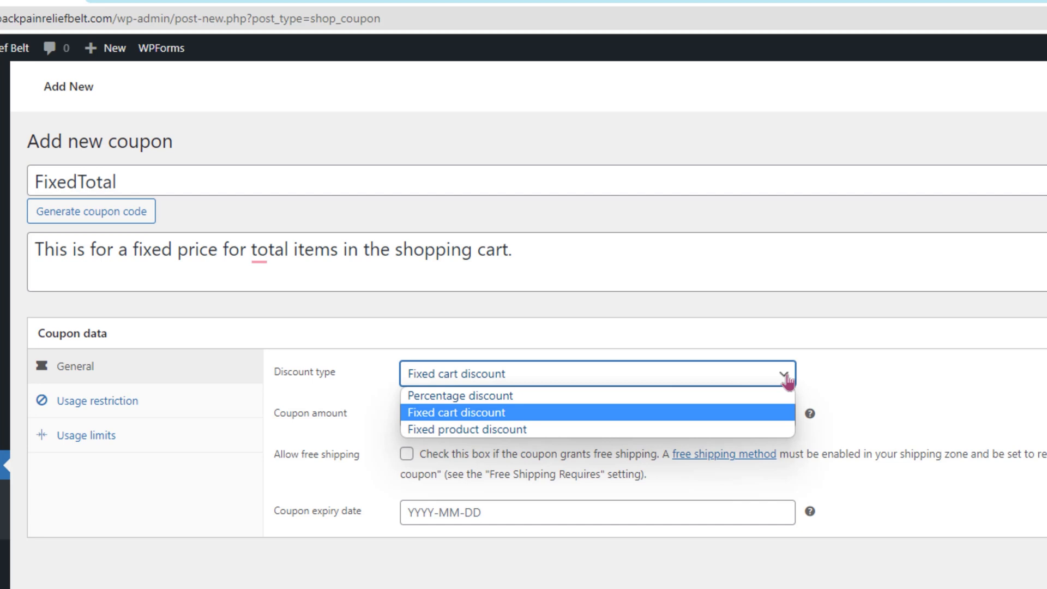
left_click(520, 419)
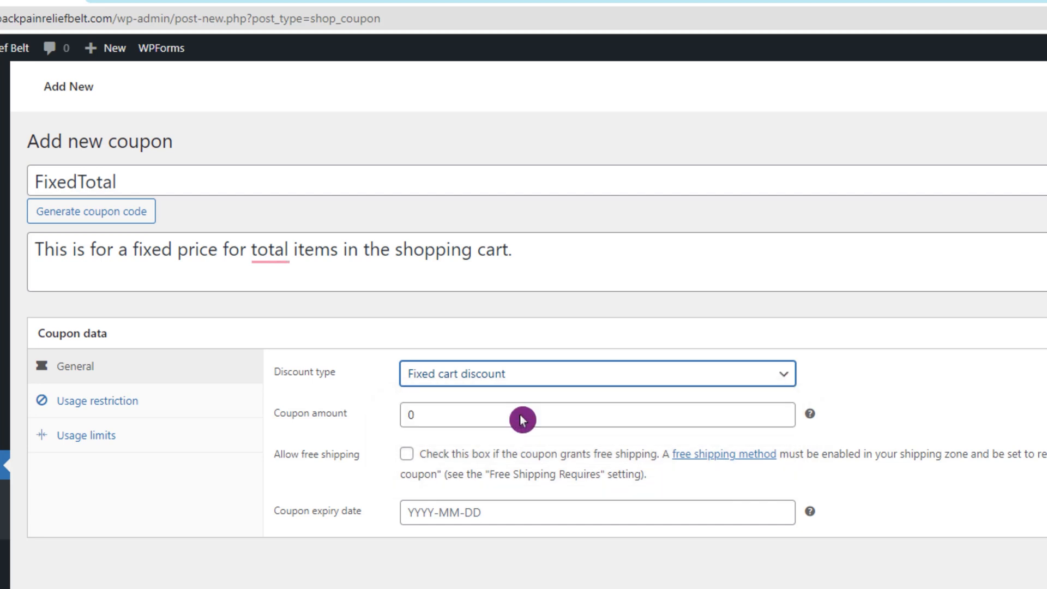
left_click(410, 414)
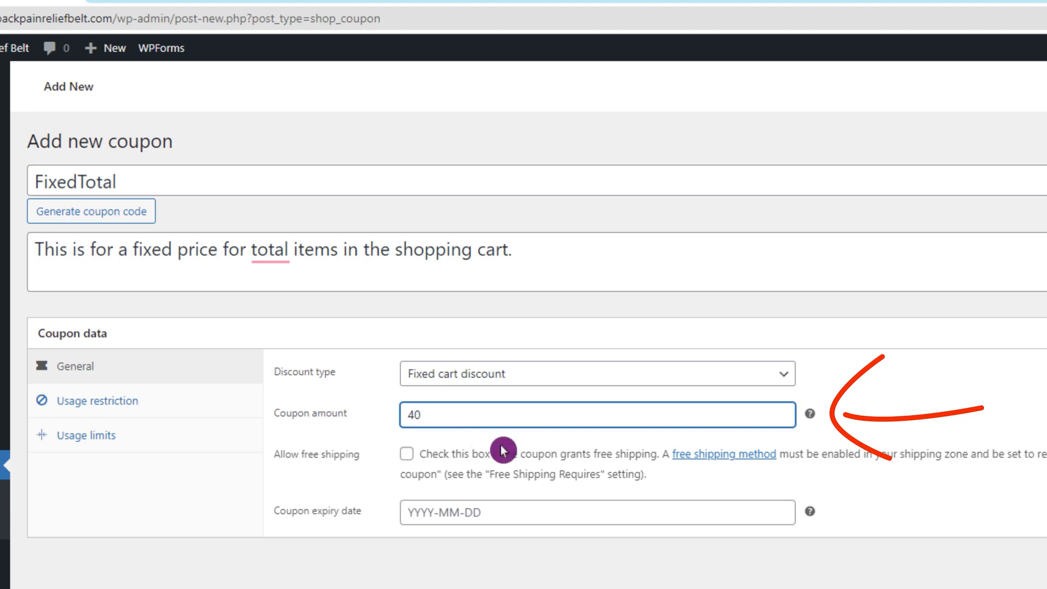
mouse_move(812, 418)
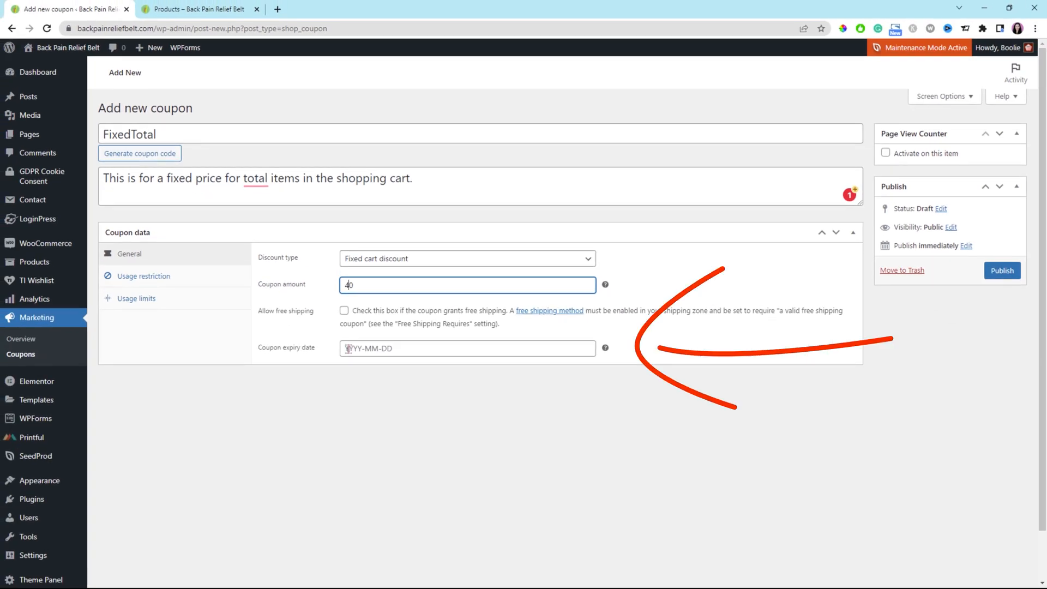
Set the coupon expiry date to 2022-04-28 using the date picker
left_click(347, 348)
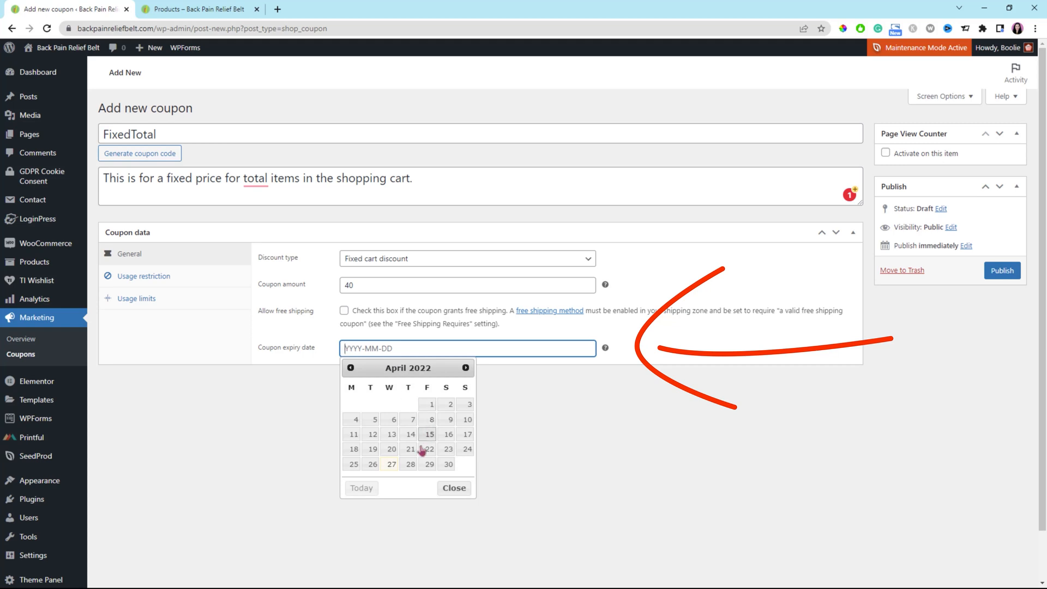
left_click(410, 465)
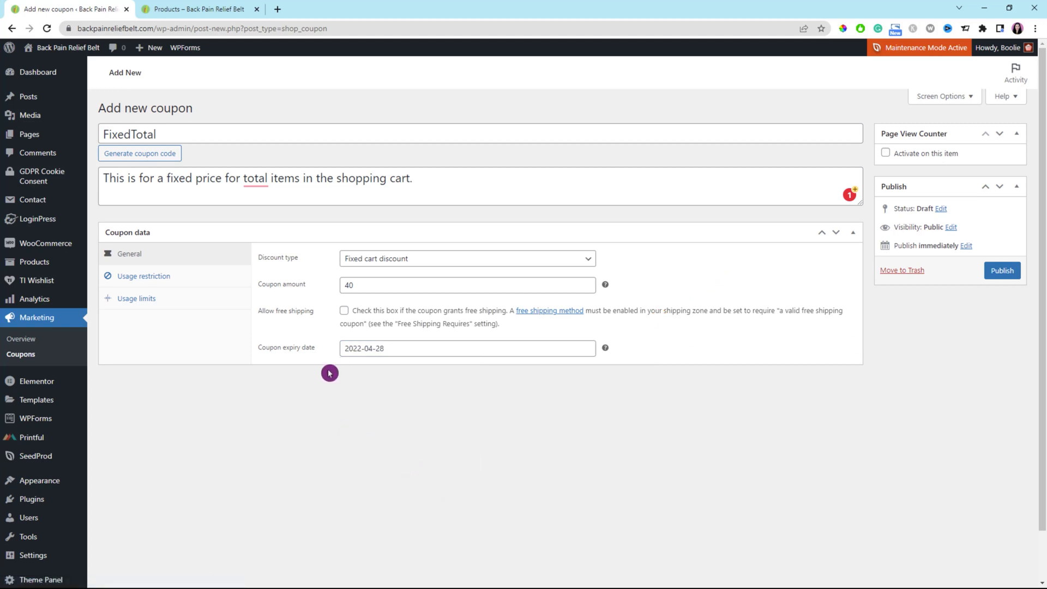
mouse_move(259, 179)
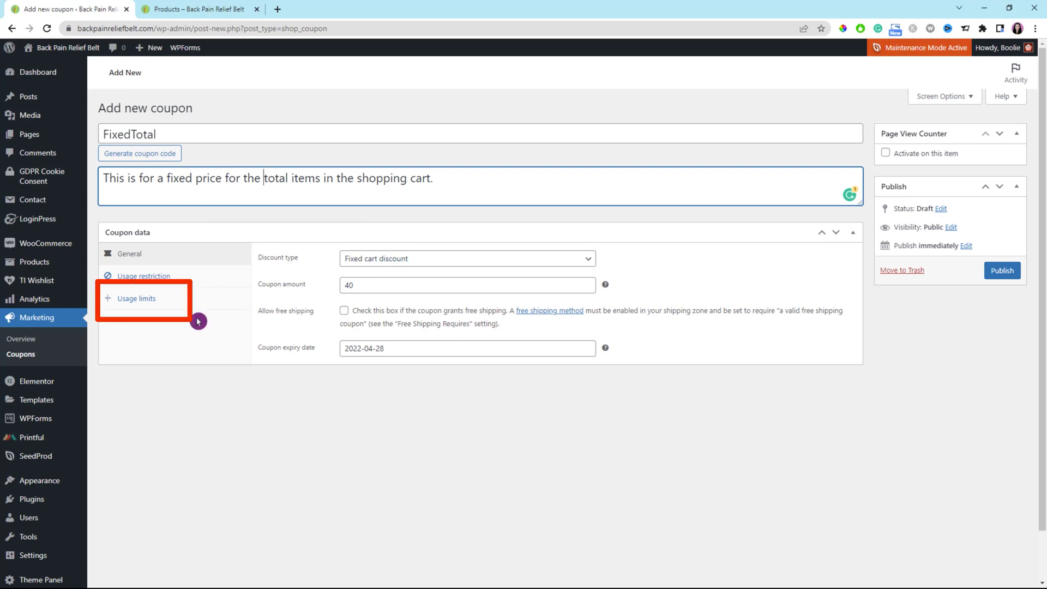
Set the usage limit per coupon and per user to 1 each, and publish the coupon
left_click(143, 304)
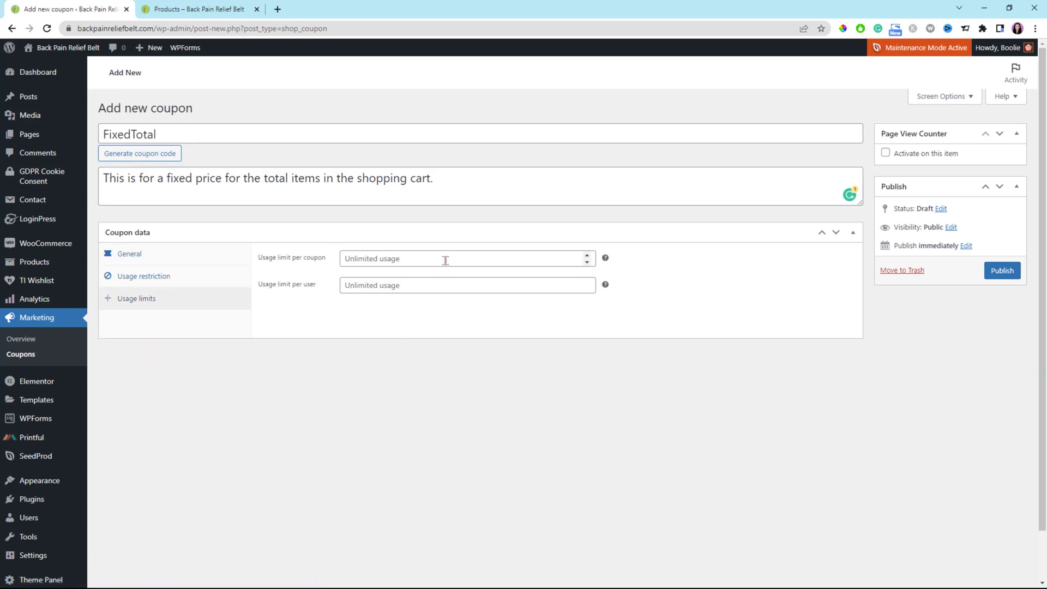
left_click(589, 257)
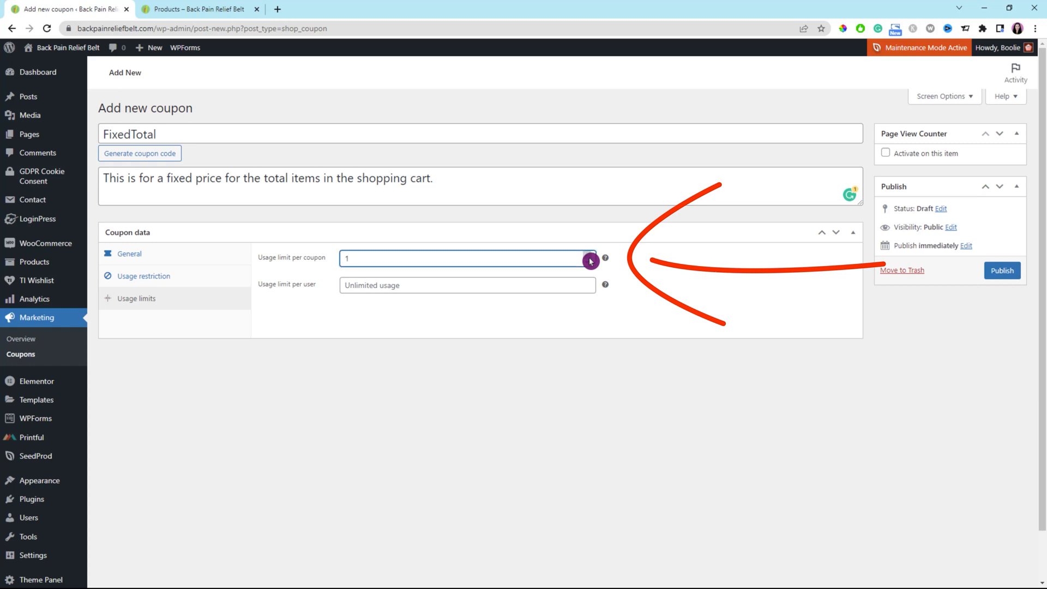
left_click(475, 287)
type("1")
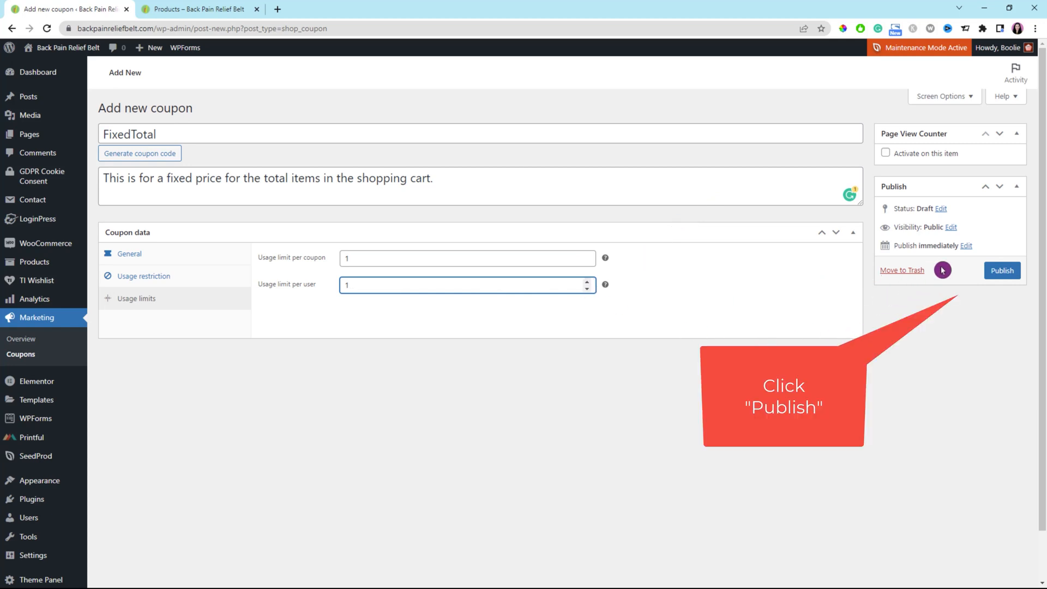
left_click(1003, 275)
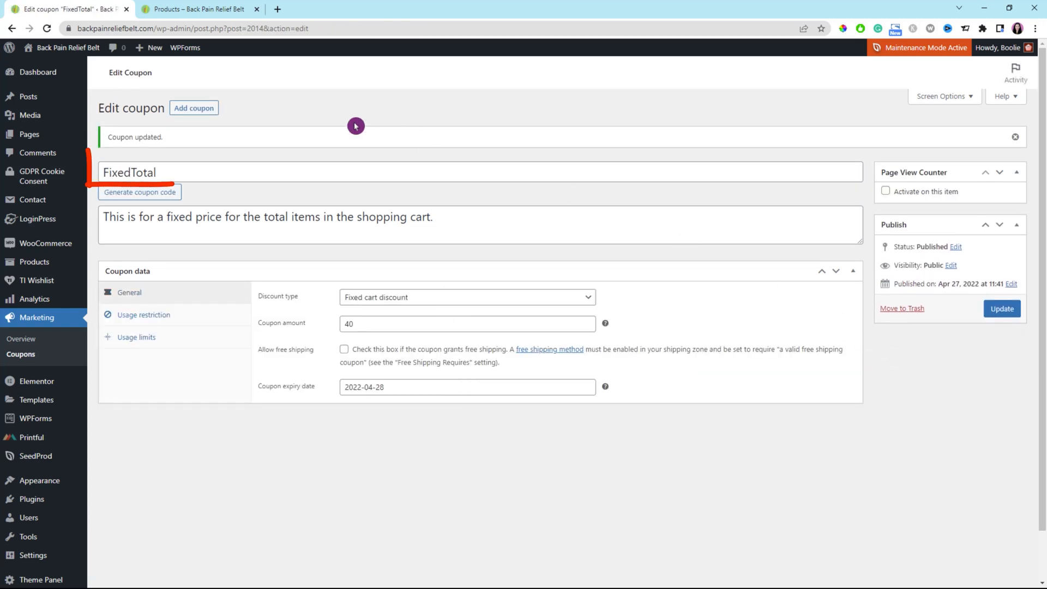
Copy the coupon code FixedTotal from the coupon's title field
left_click_drag(161, 173, 97, 174)
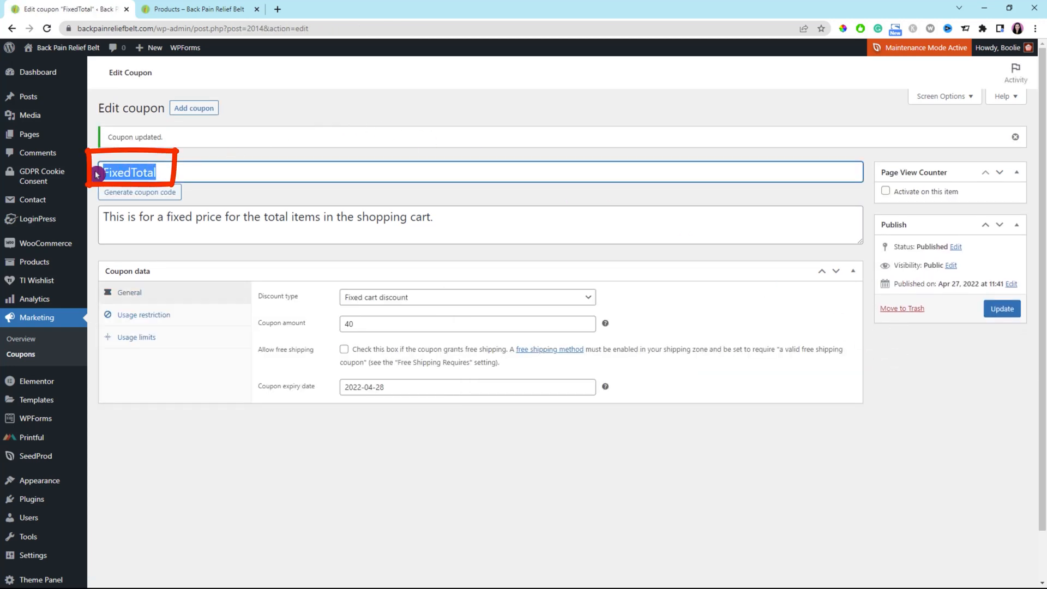
right_click(127, 175)
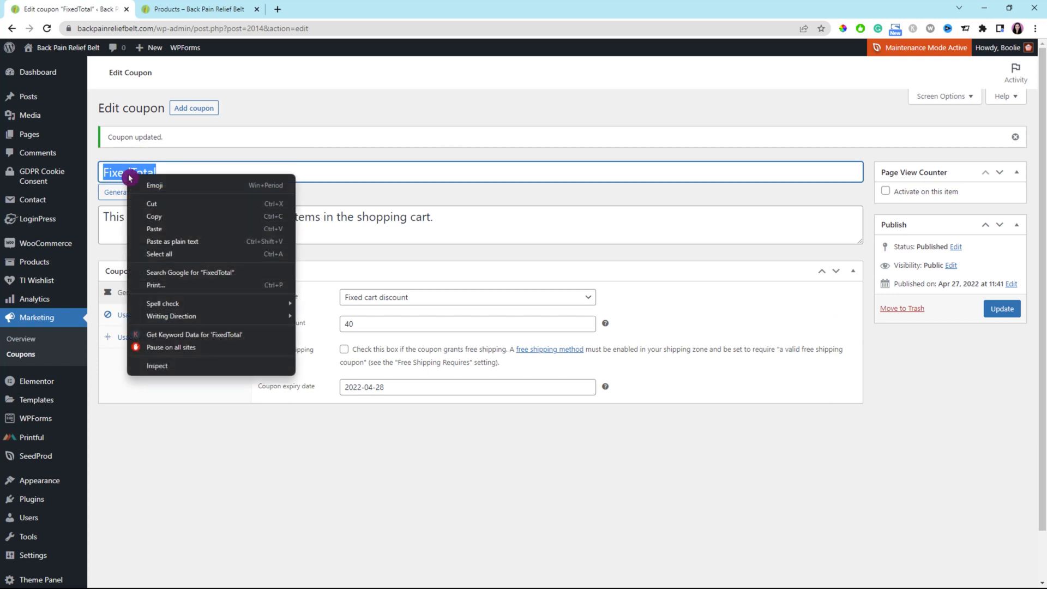
left_click(156, 217)
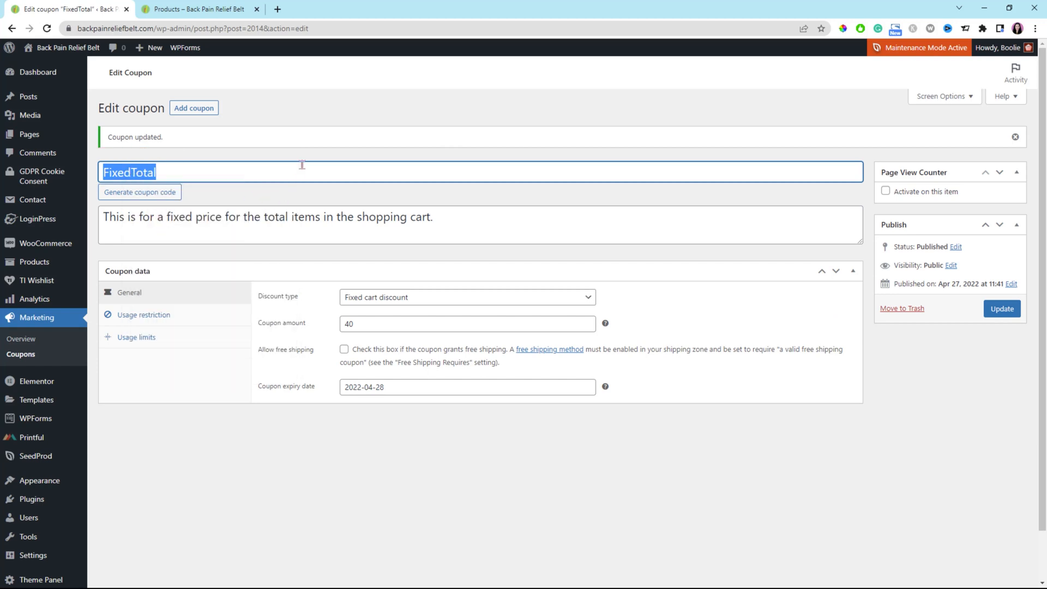
Switch to the store tab, reload the shop, and add a Sky Blue Men's Short Sleeve Tee to the cart
left_click(206, 9)
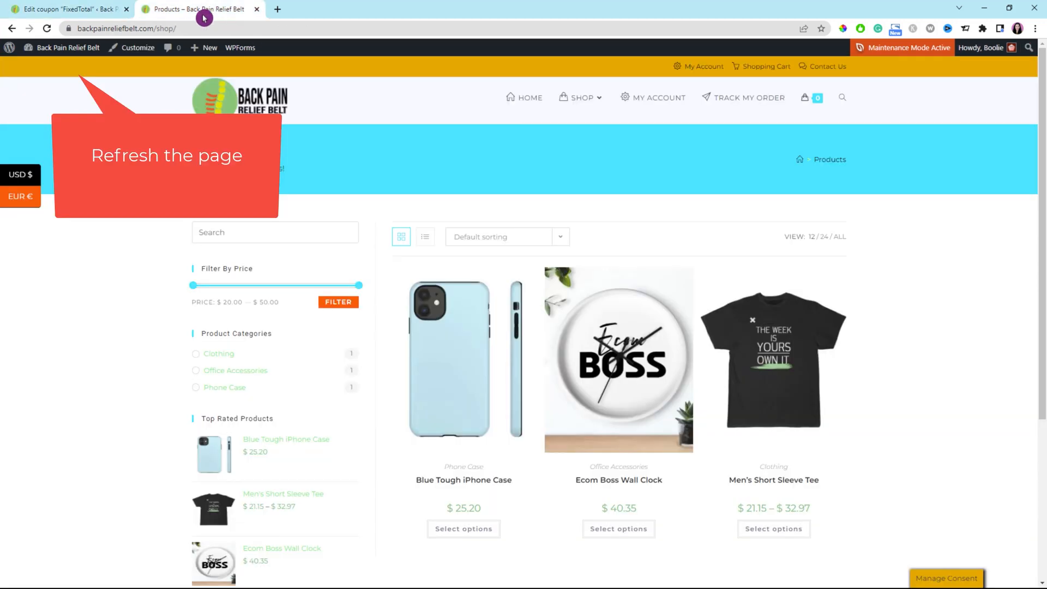
left_click(46, 28)
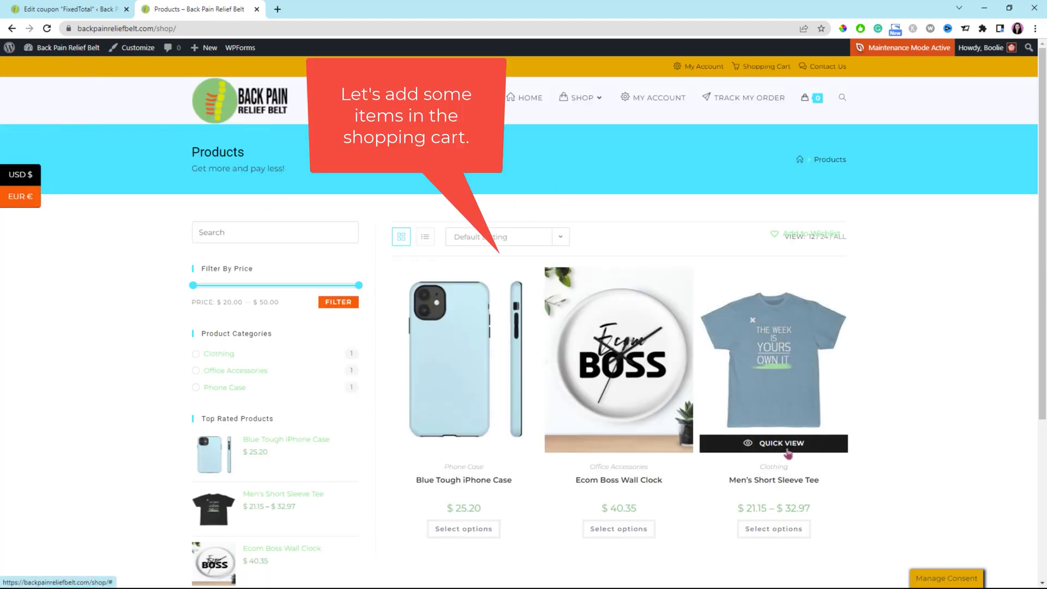
left_click(778, 531)
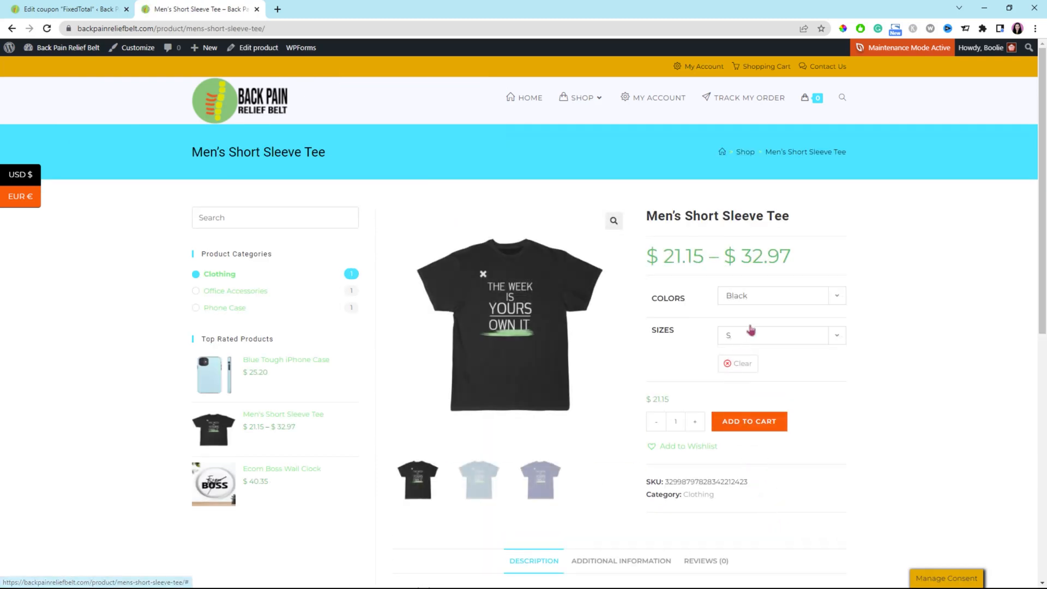
left_click(836, 299)
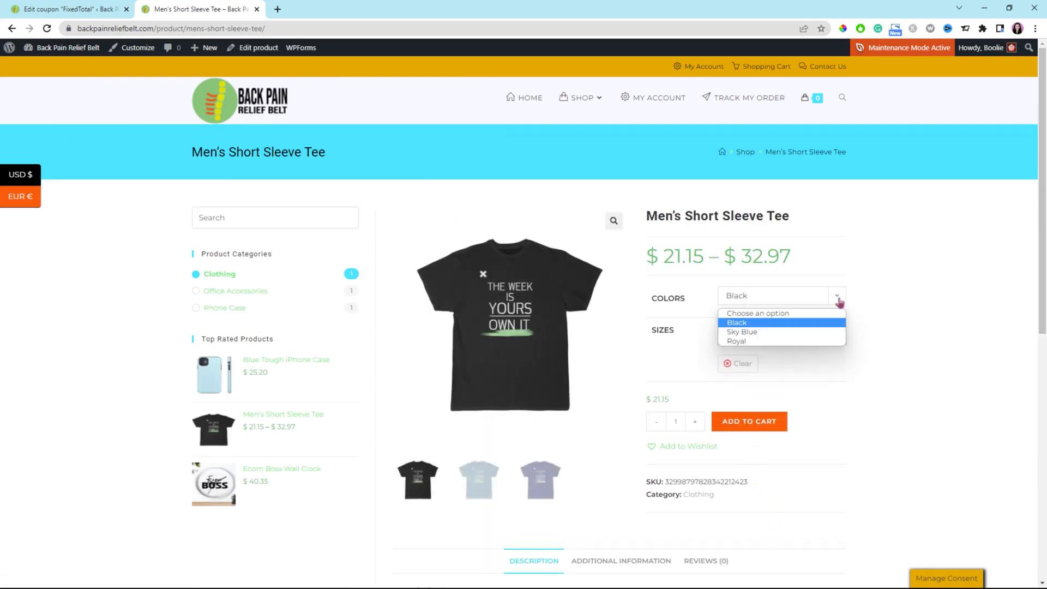
left_click(778, 331)
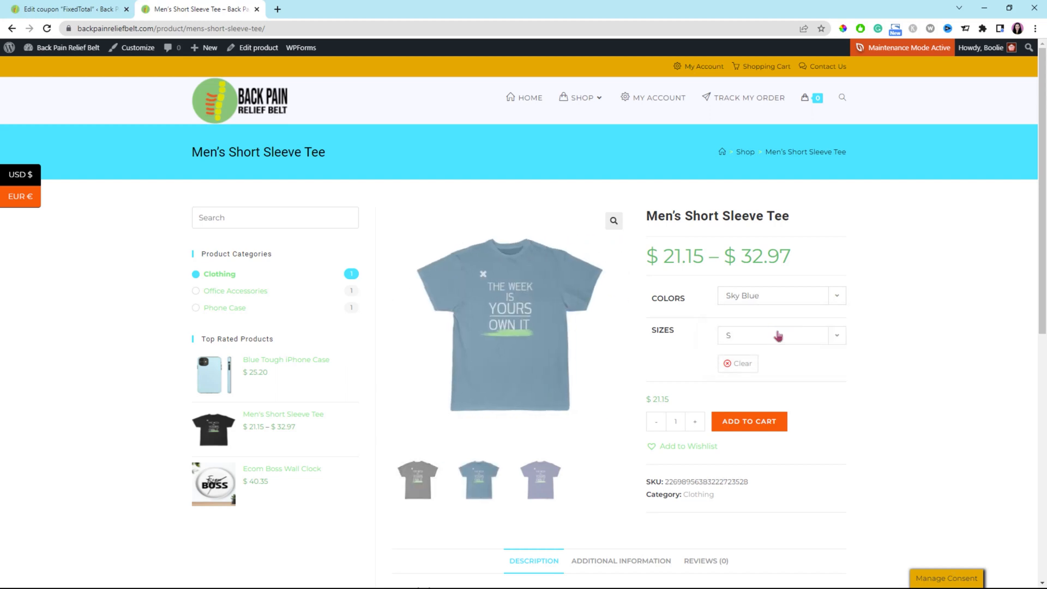
left_click(747, 428)
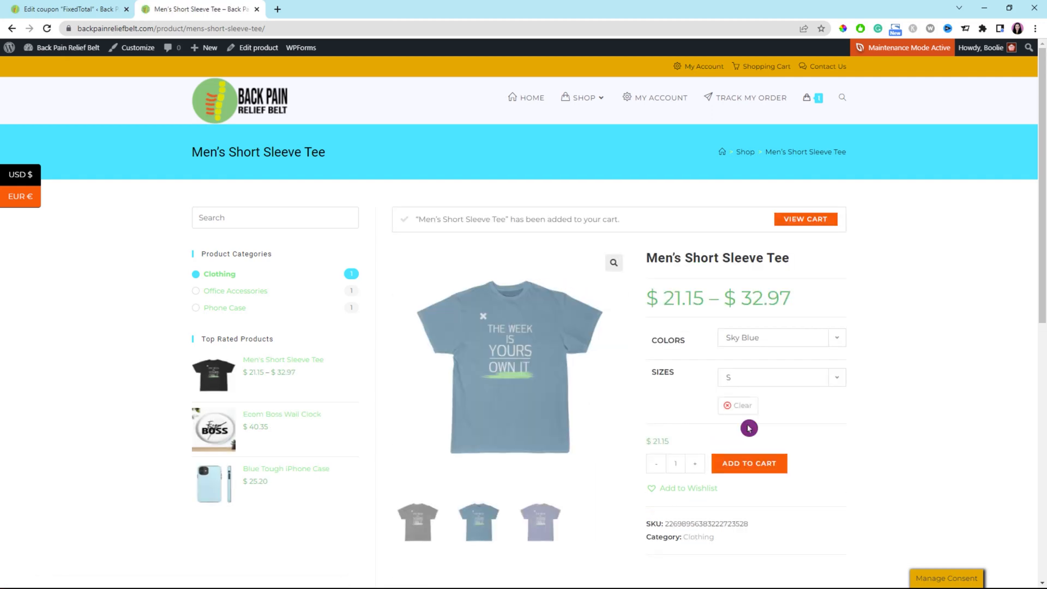
Return to the shop and add the Ecom Boss Wall Clock to the cart
mouse_move(583, 105)
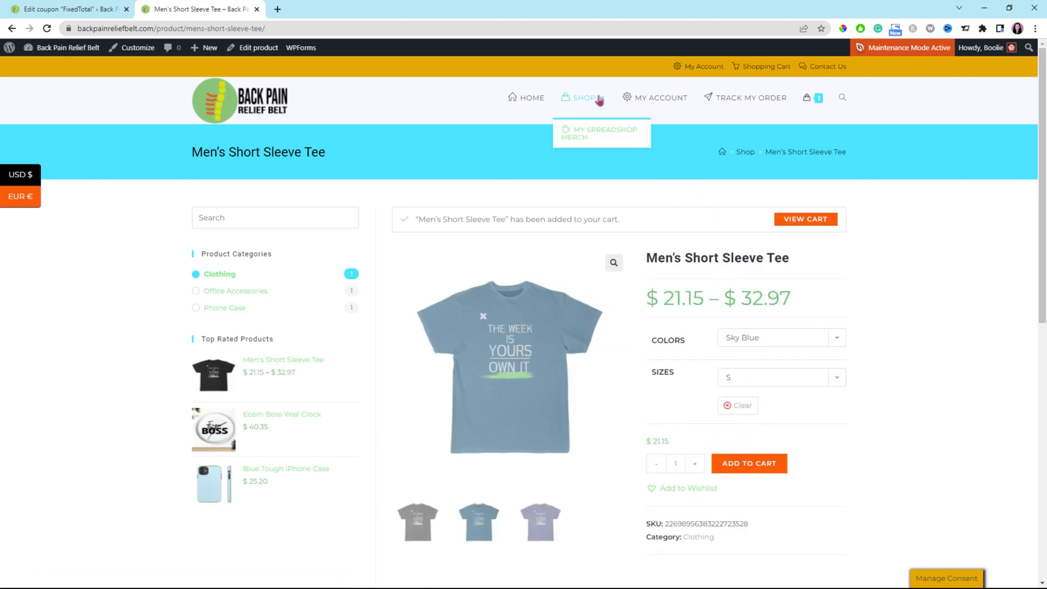
left_click(599, 100)
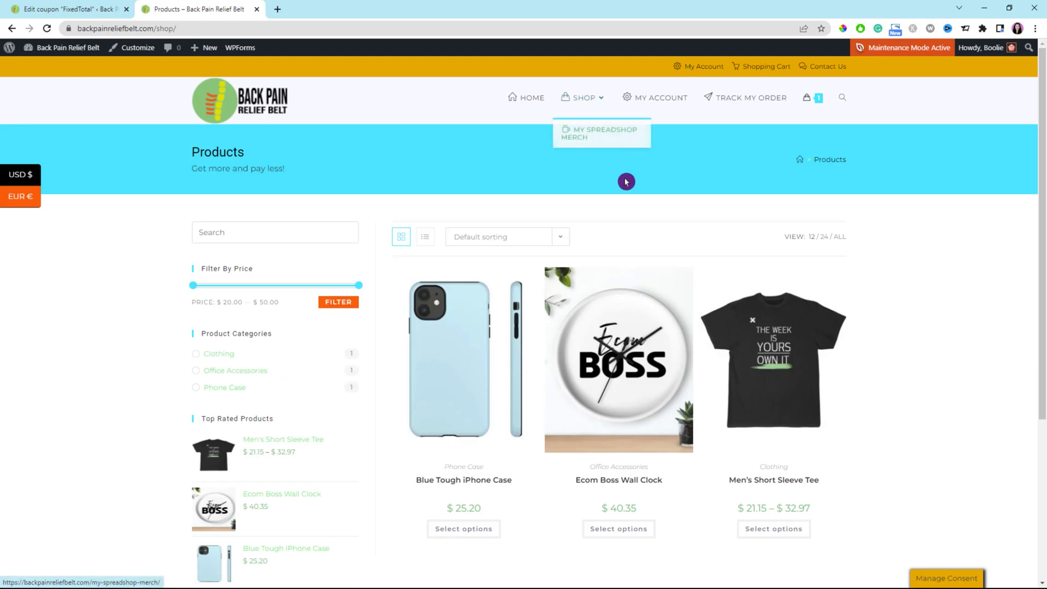
left_click(630, 399)
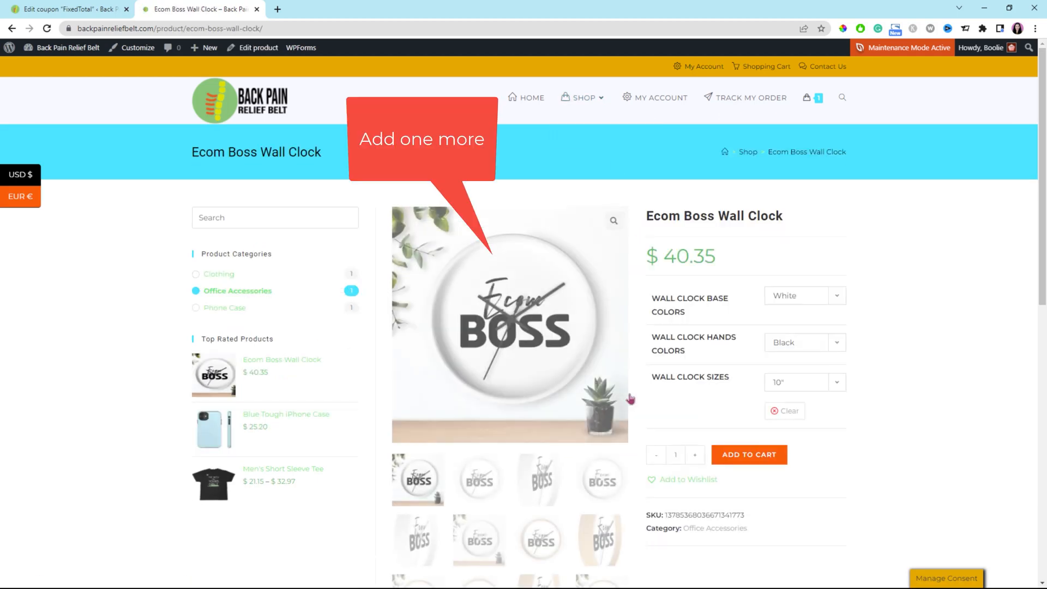
left_click(757, 459)
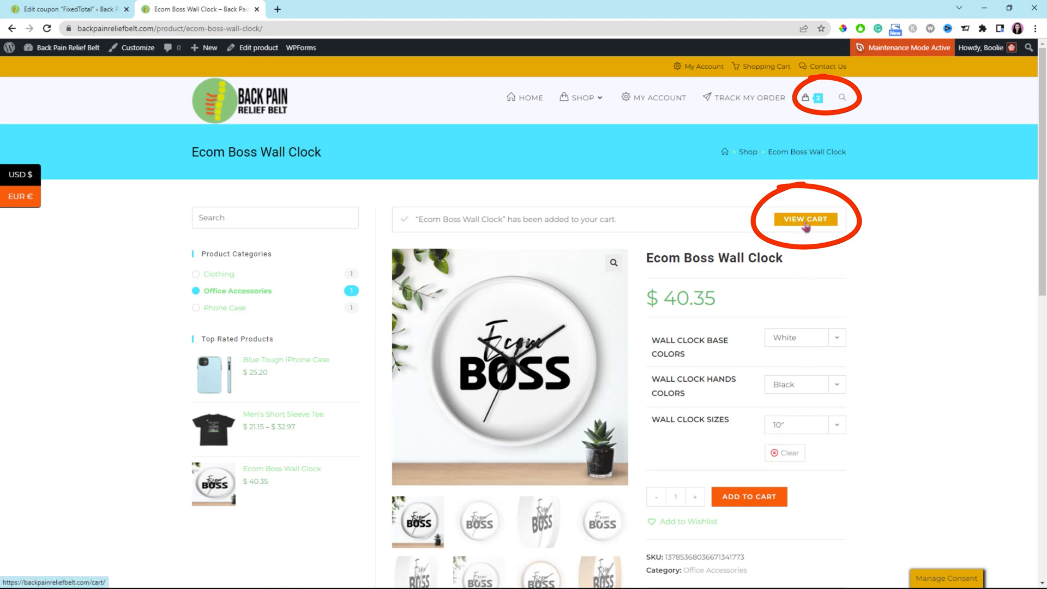
Open the cart and apply the pasted FixedTotal coupon code
mouse_move(819, 102)
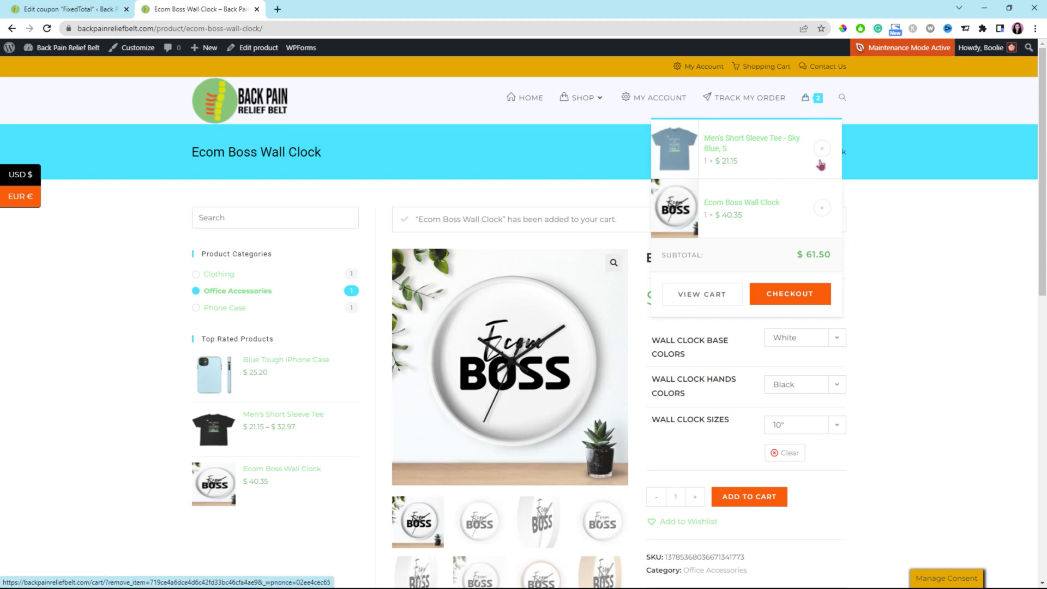
left_click(707, 298)
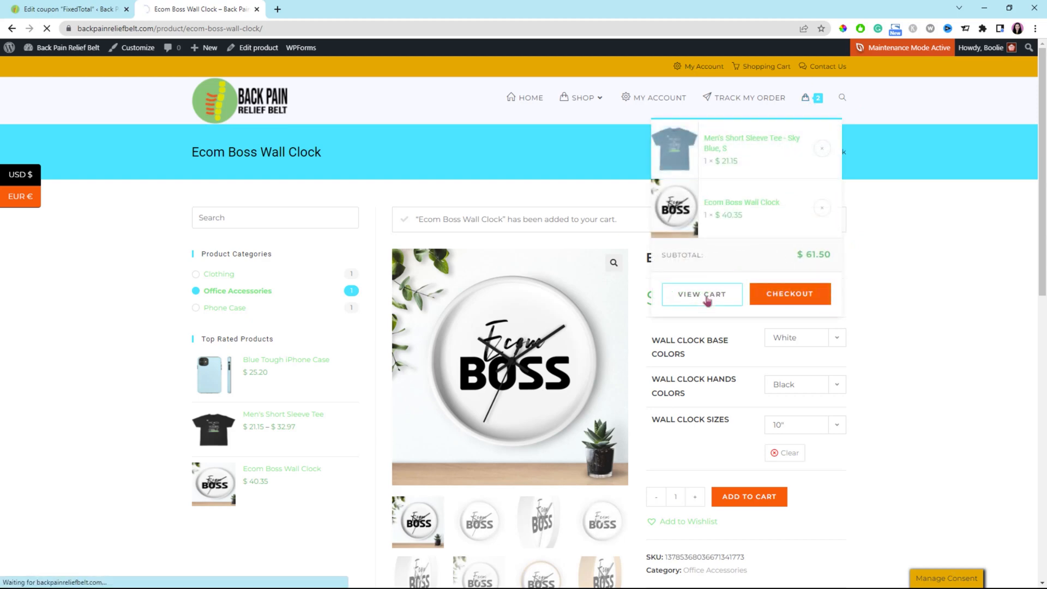
scroll(567, 348, "down", 3)
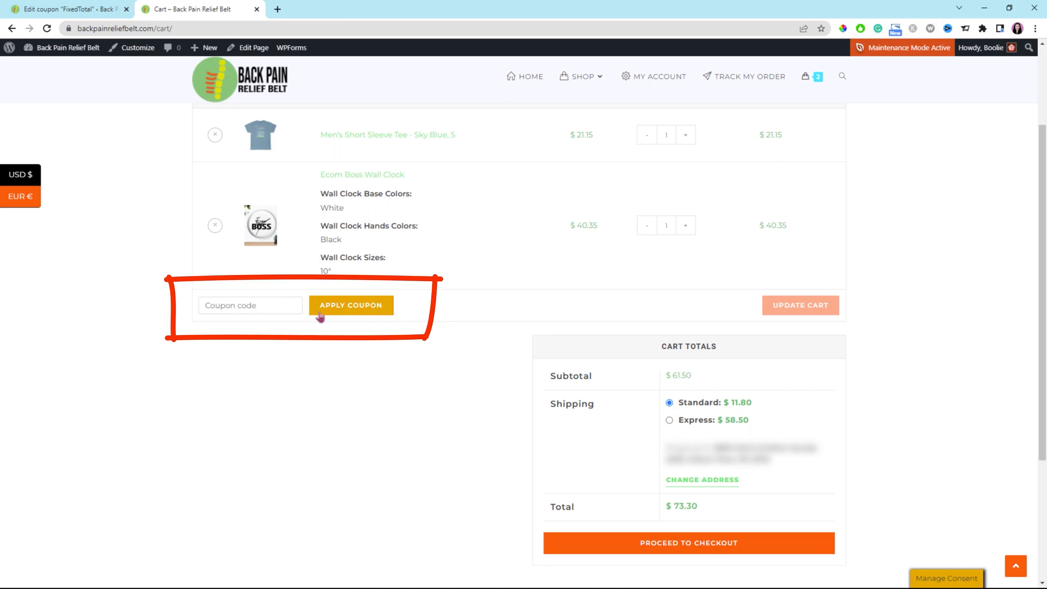
left_click(273, 304)
type("FixedTotal")
left_click(362, 309)
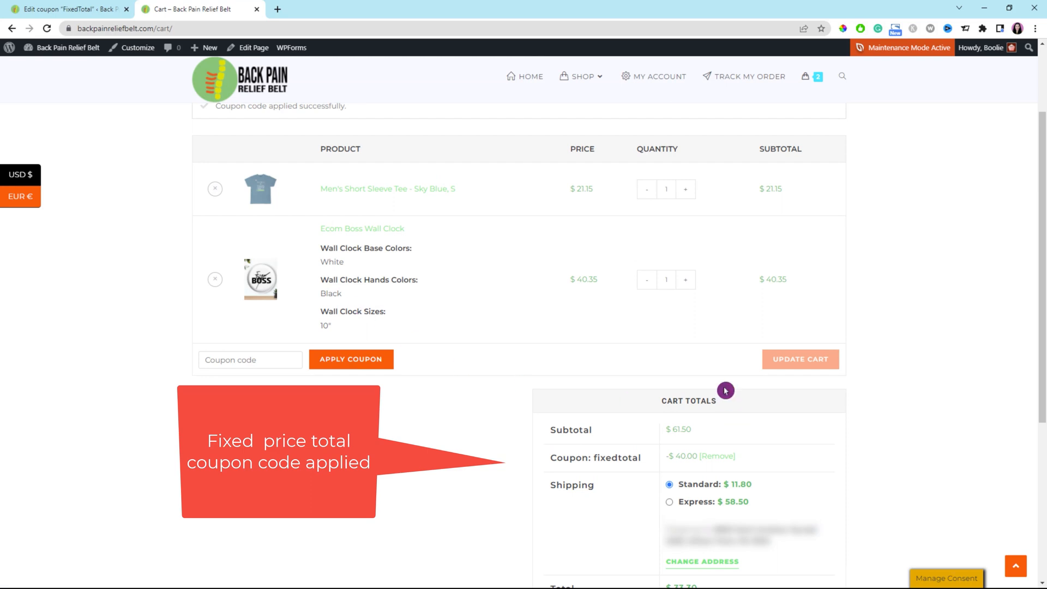
Open the Coupons list under Marketing in the admin dashboard
scroll(1041, 214, "down", 1)
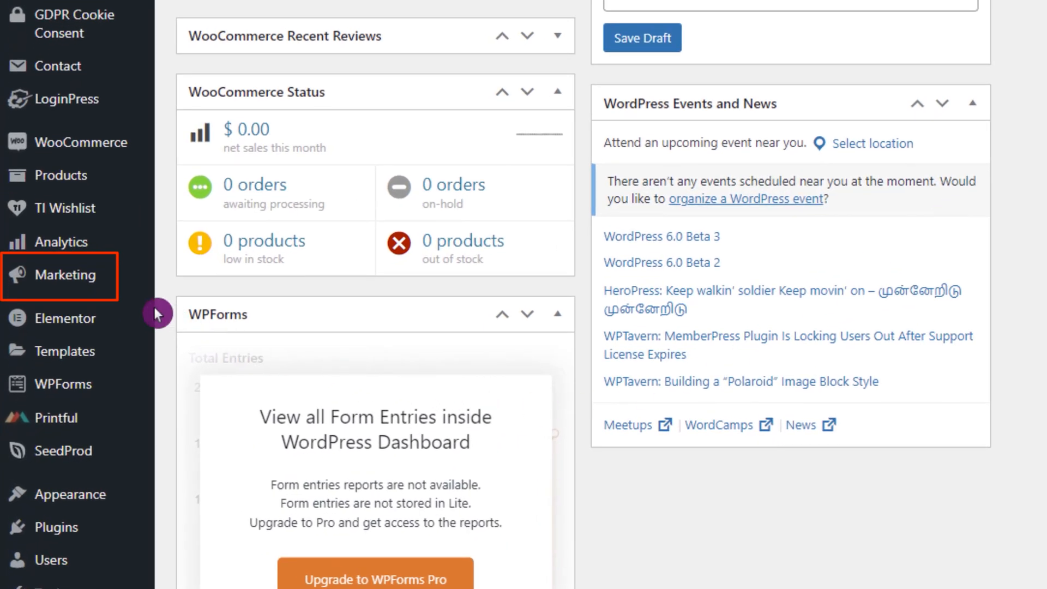
mouse_move(71, 323)
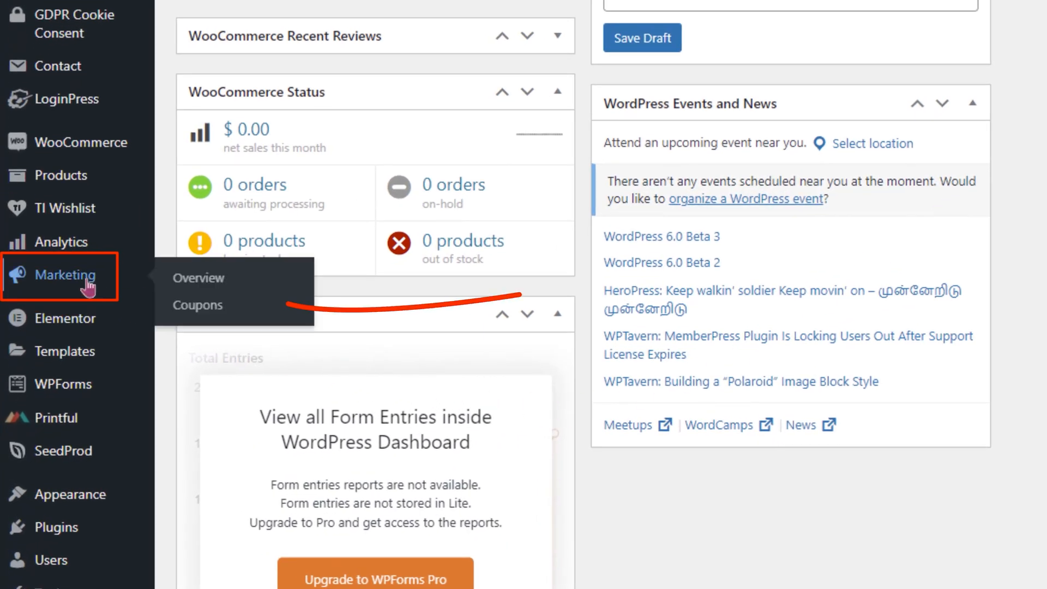
left_click(190, 308)
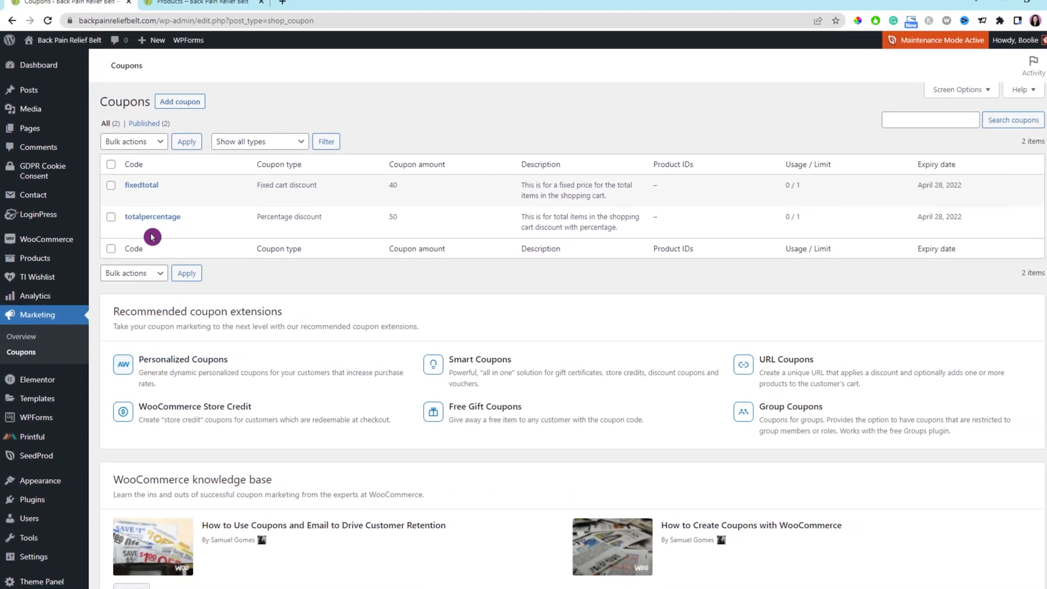
Add a new coupon with code FixedEachProduct and description "This is for a fixed price for each product."
left_click(183, 108)
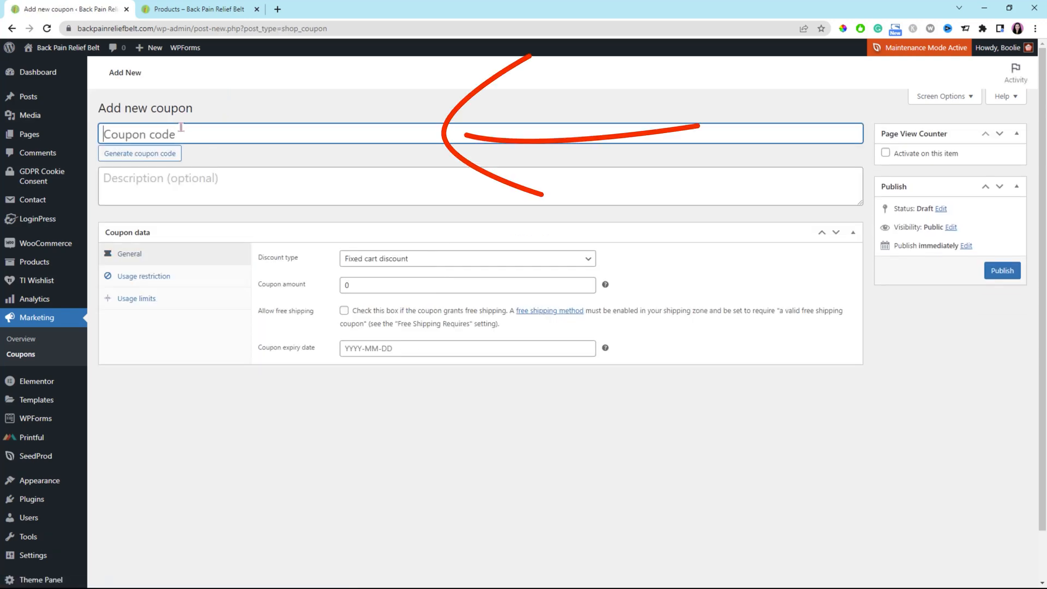
type("FixedEachProduct")
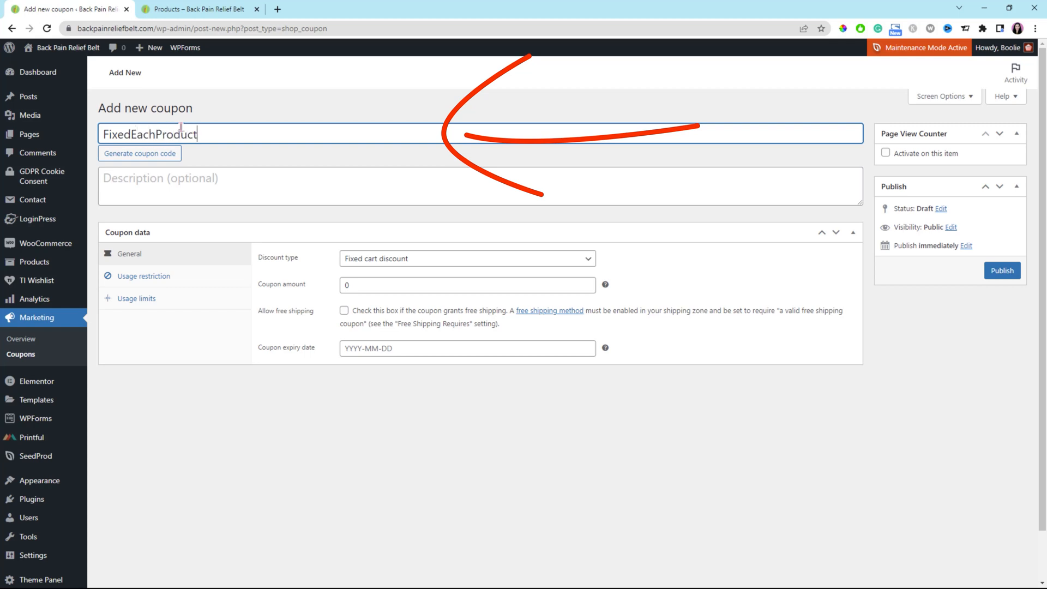
left_click(182, 182)
type("This is for")
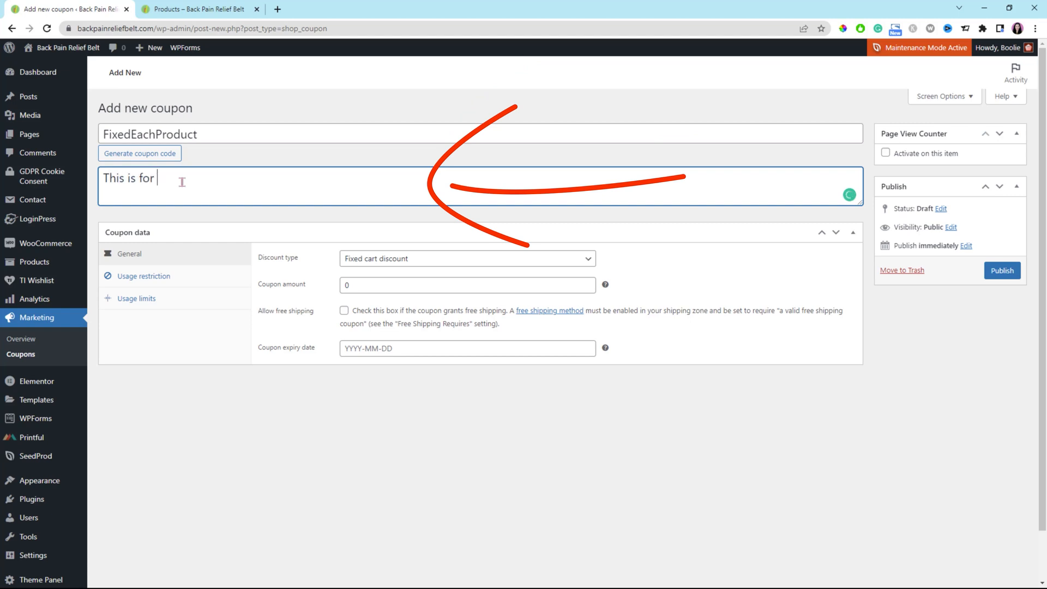
type(" a fix")
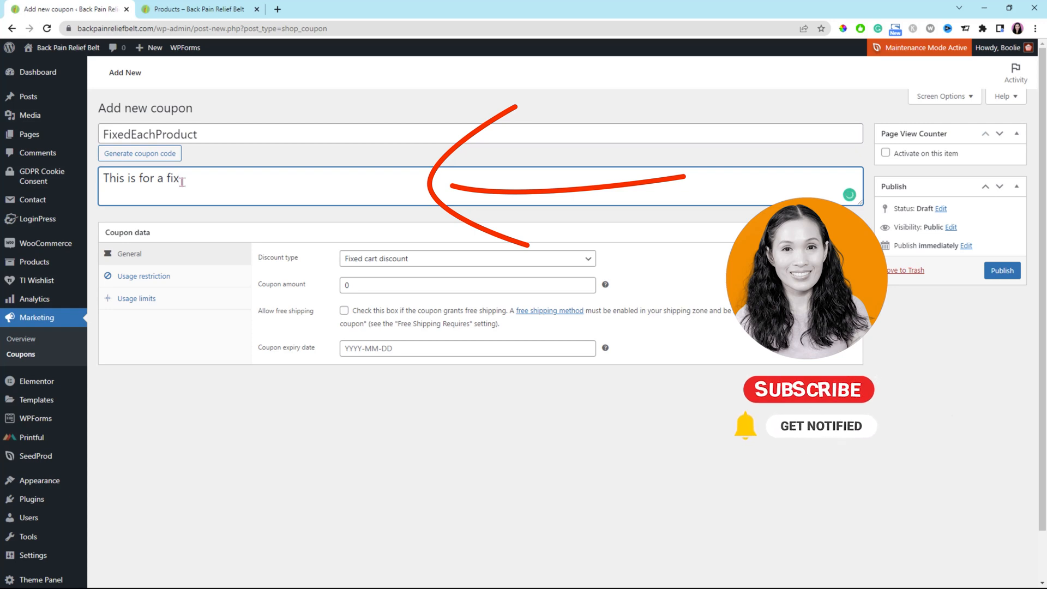
type("ed price for each pro")
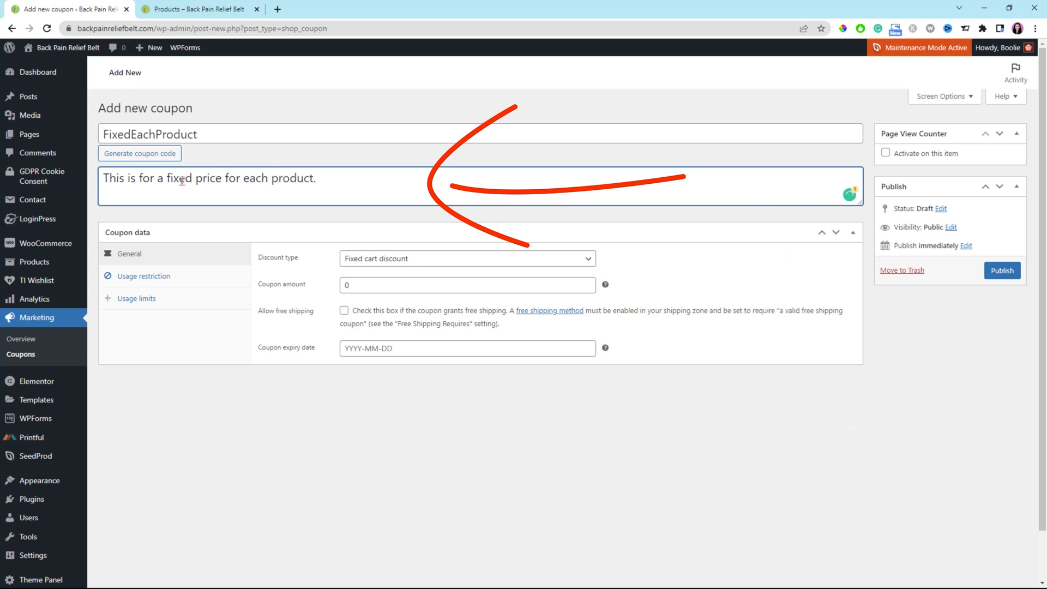
type("duct.")
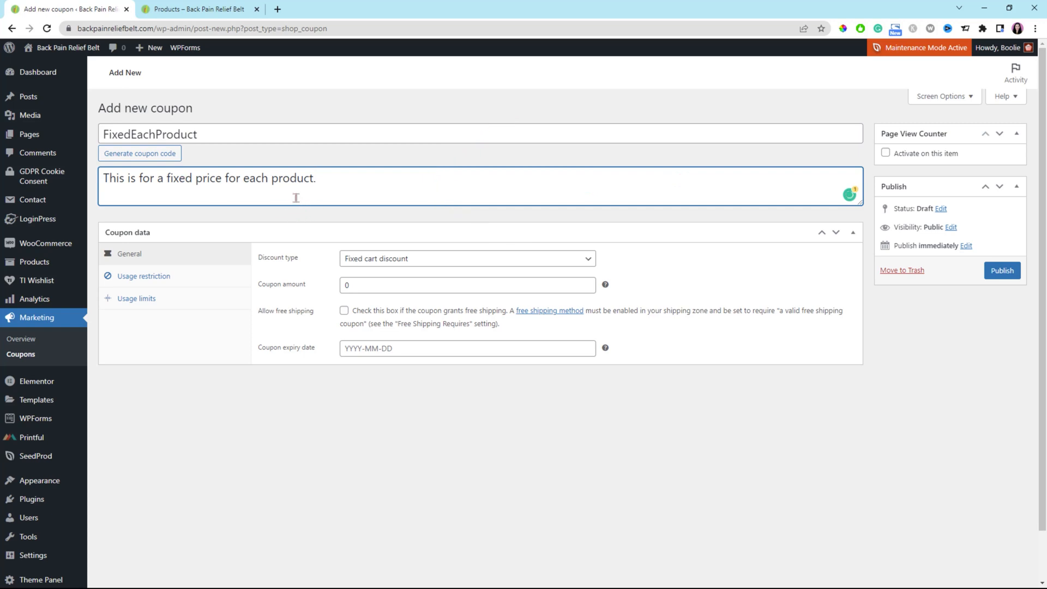
Choose Fixed product discount as the discount type and set the coupon amount to 50
left_click(588, 260)
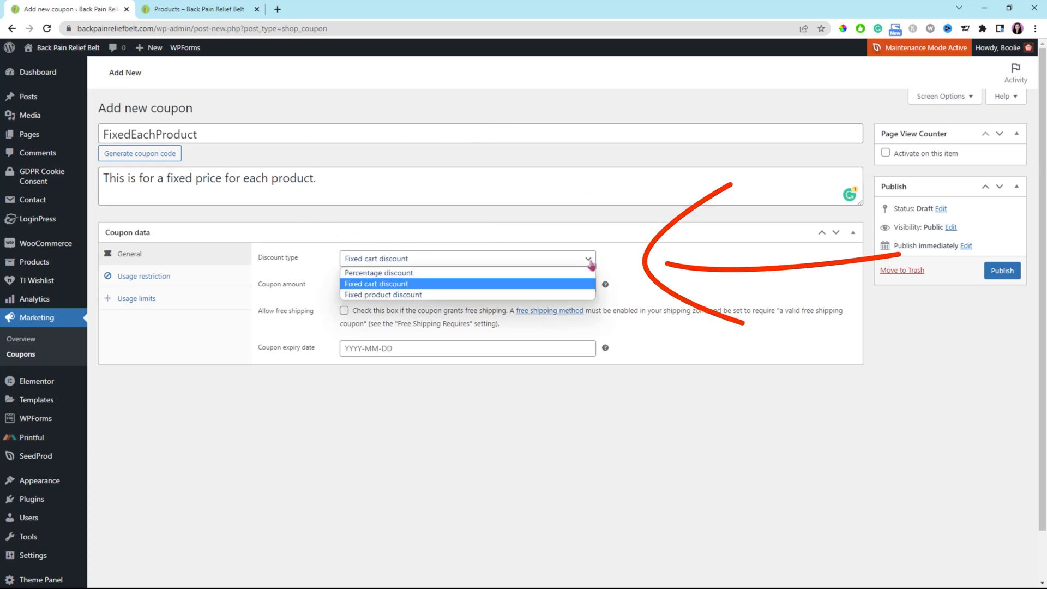
left_click(419, 298)
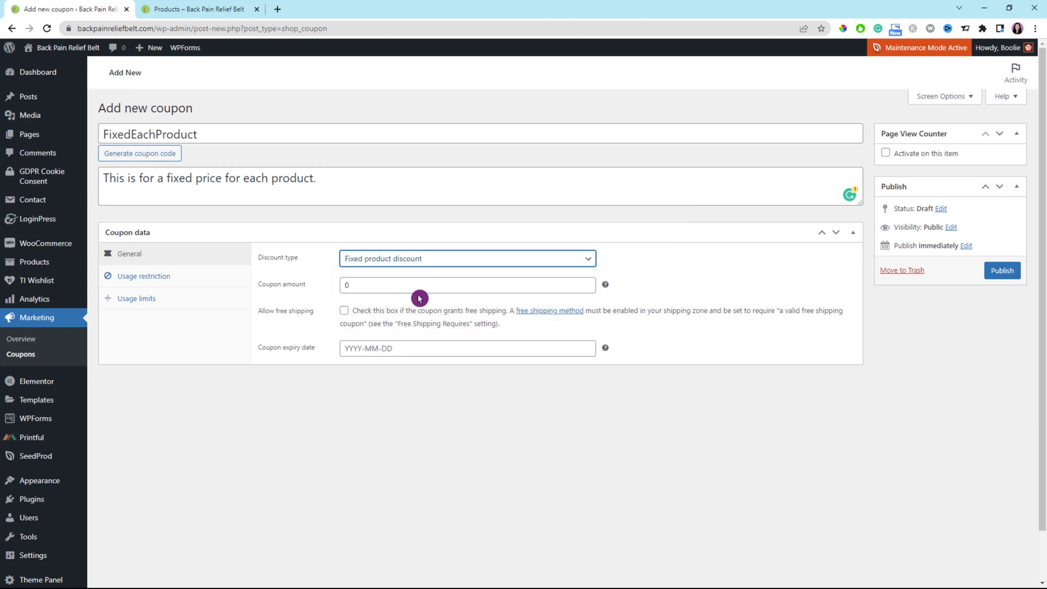
left_click(346, 285)
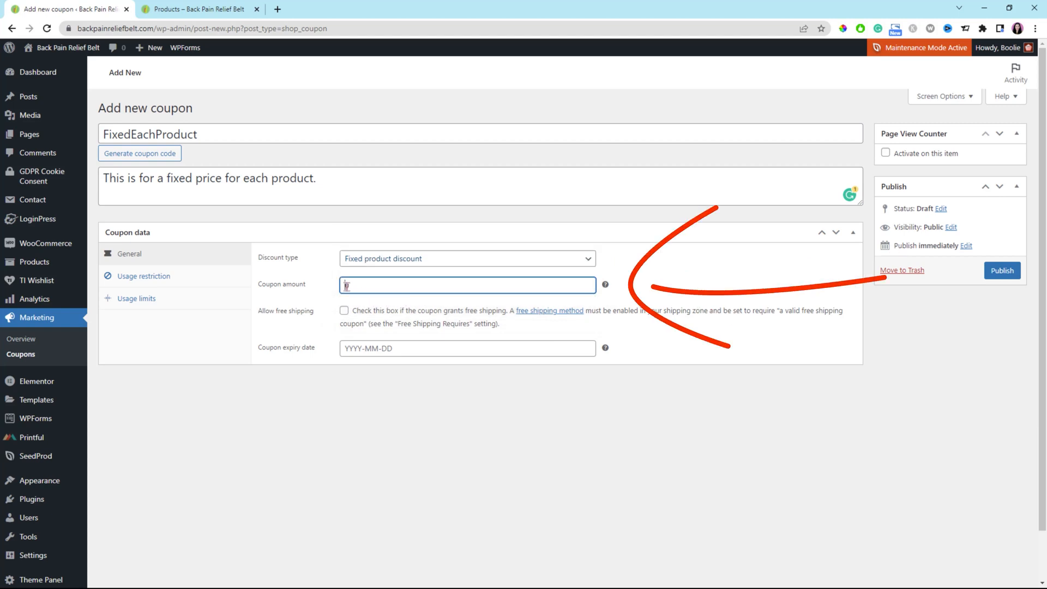
type("50")
Set the coupon expiry date to 2022-04-28 using the date picker
left_click(356, 347)
left_click(353, 342)
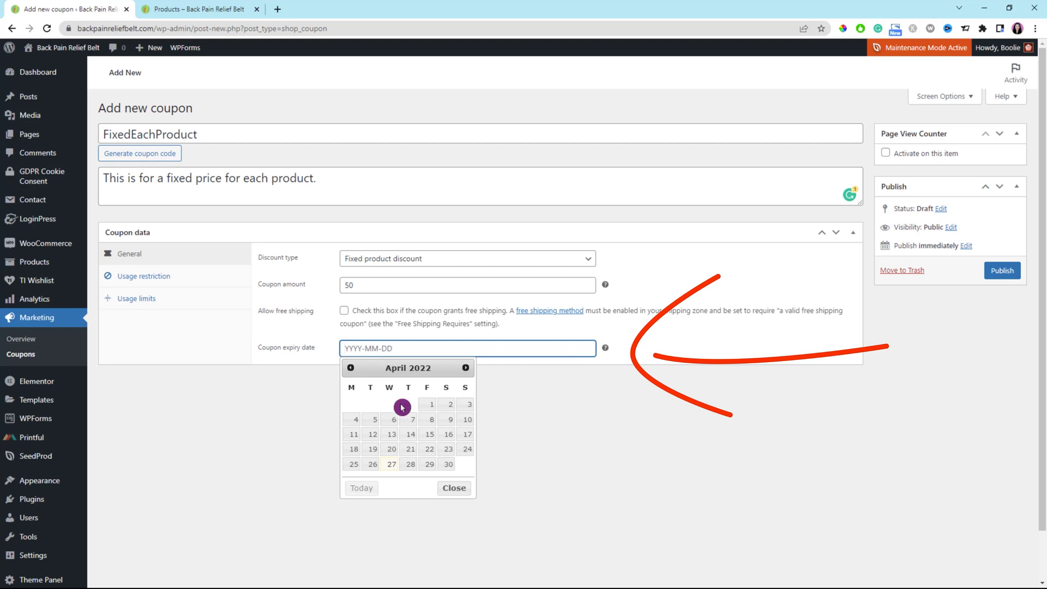
left_click(410, 464)
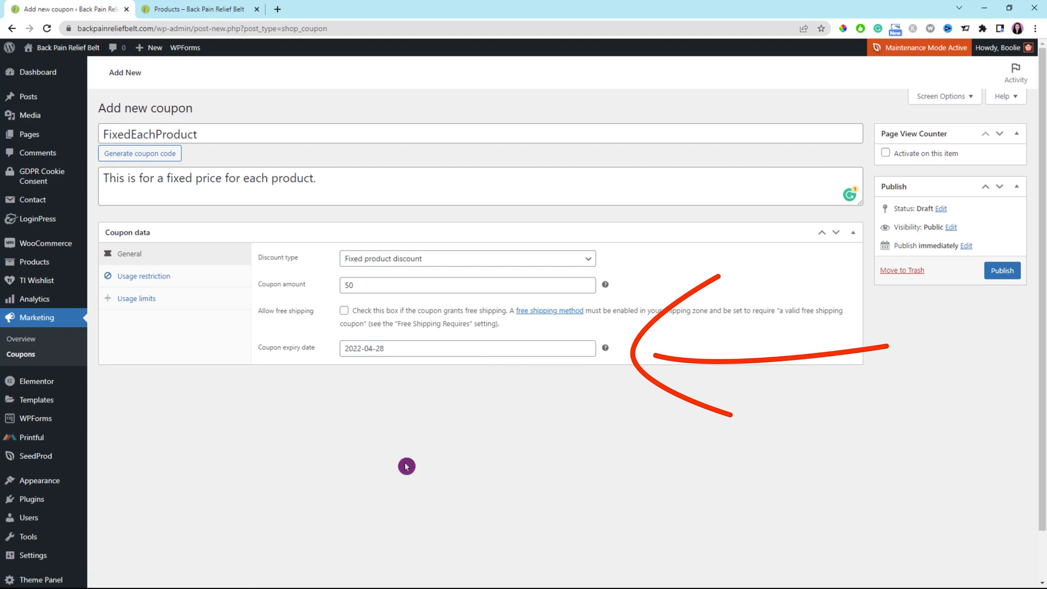
Set the usage limit per coupon and per user to 1 each
left_click(144, 300)
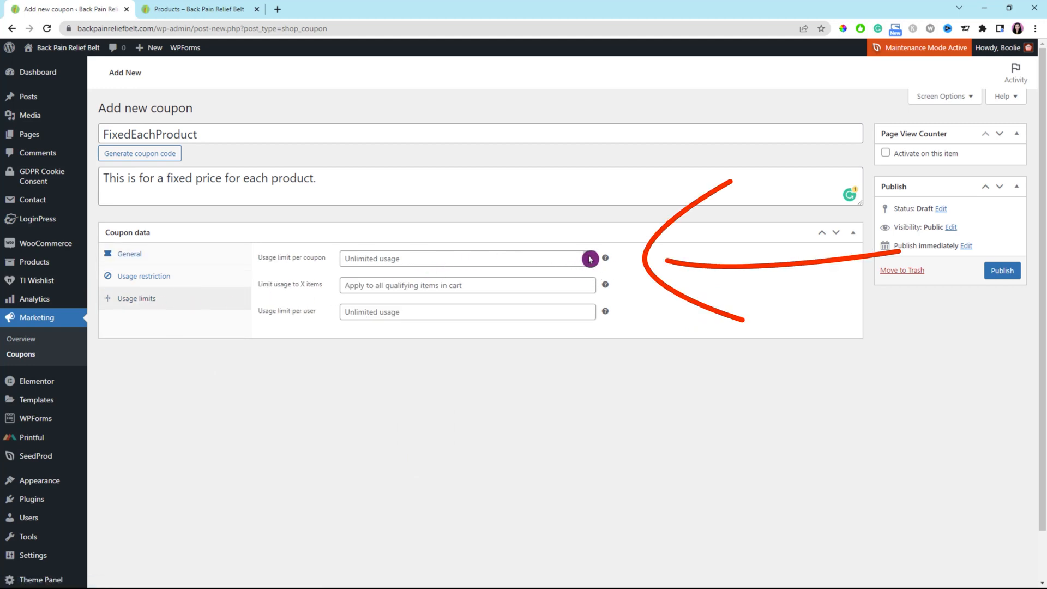
left_click(590, 259)
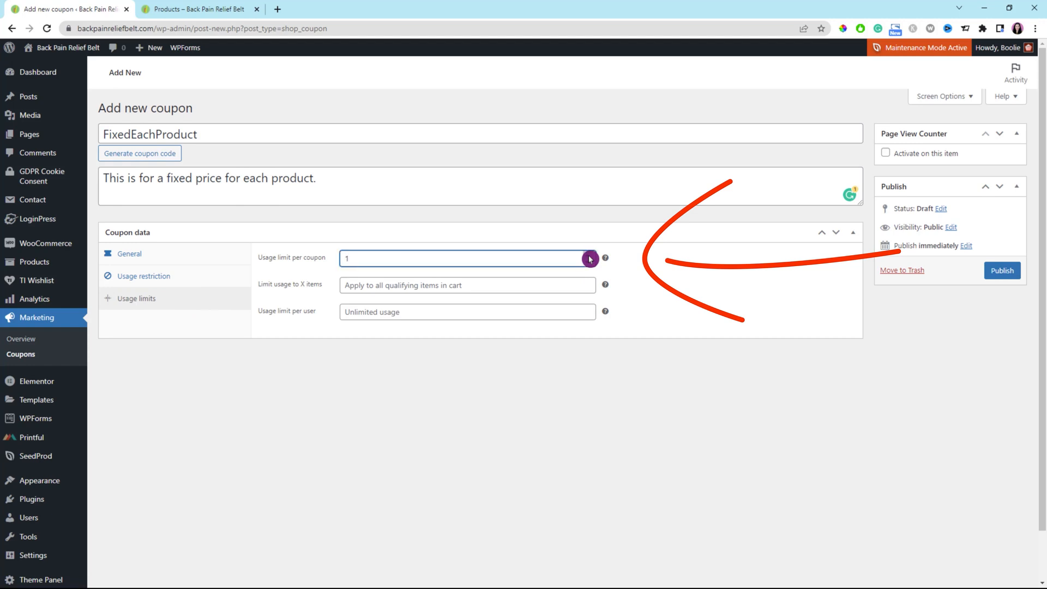
type("1")
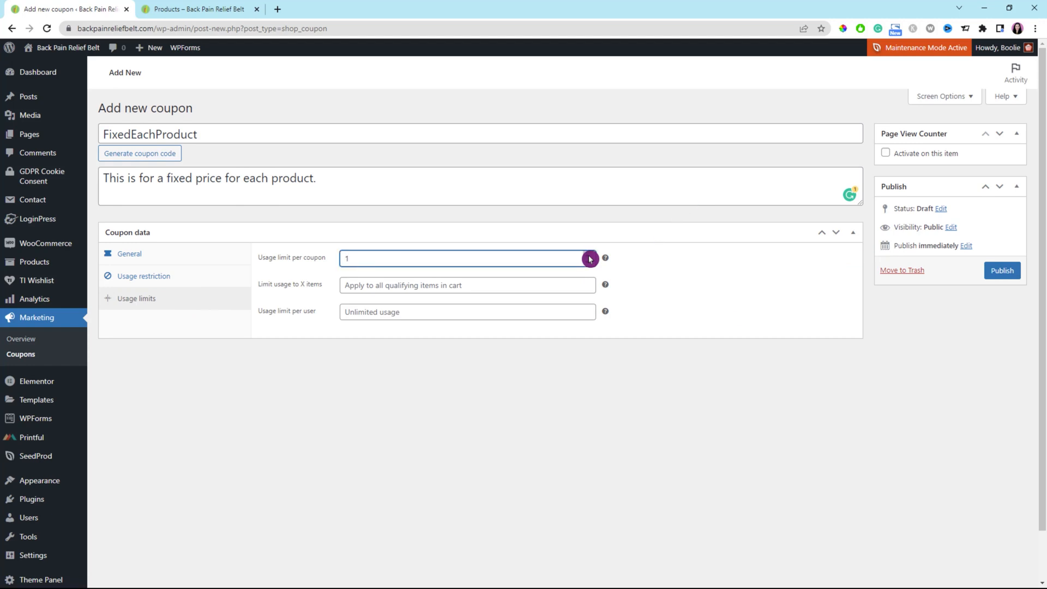
left_click(590, 313)
type("1")
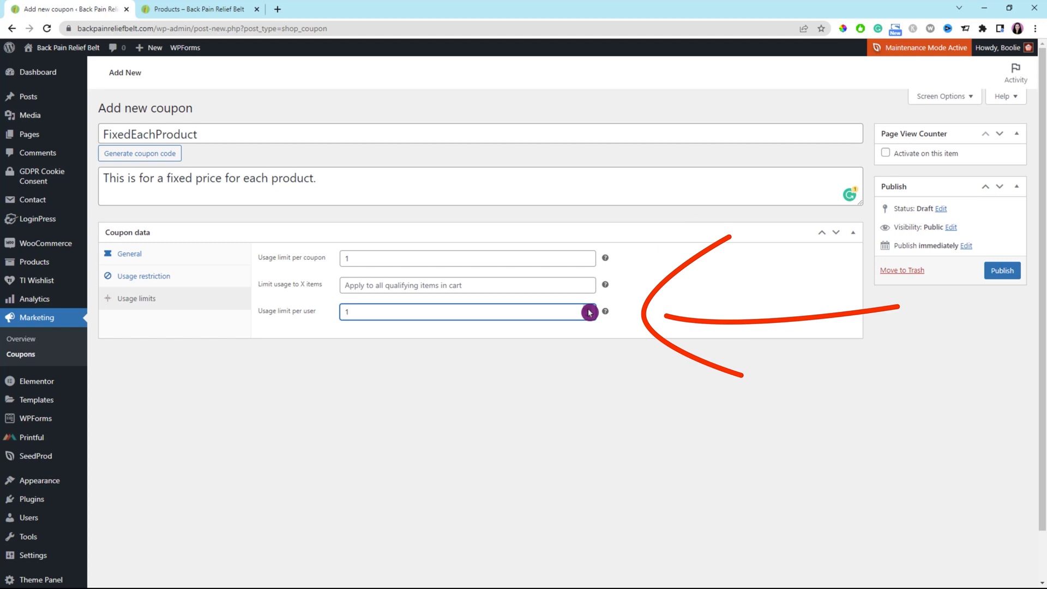
Publish the FixedEachProduct coupon
left_click(310, 332)
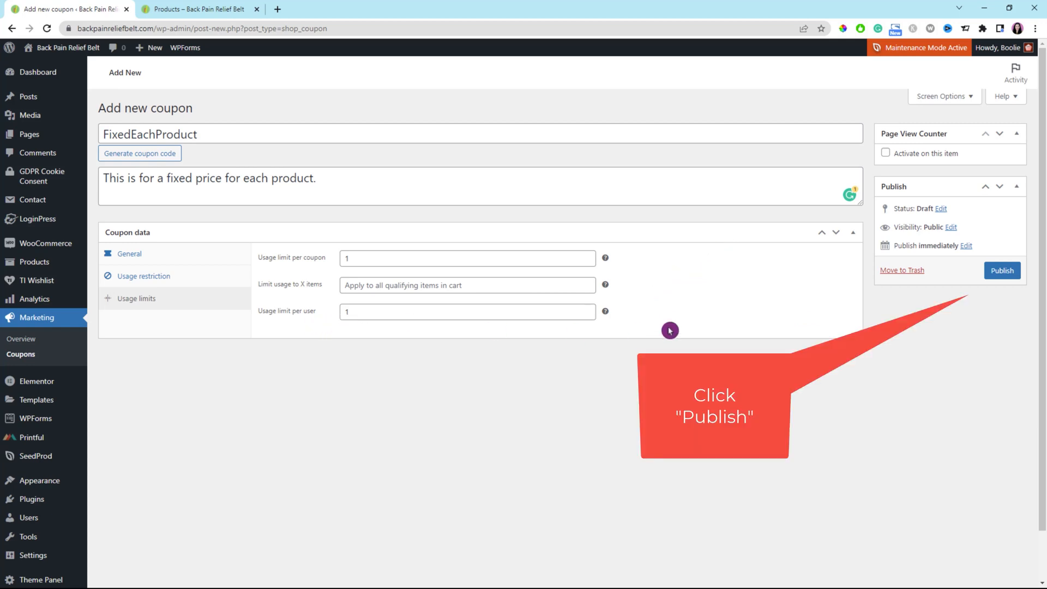
left_click(1011, 273)
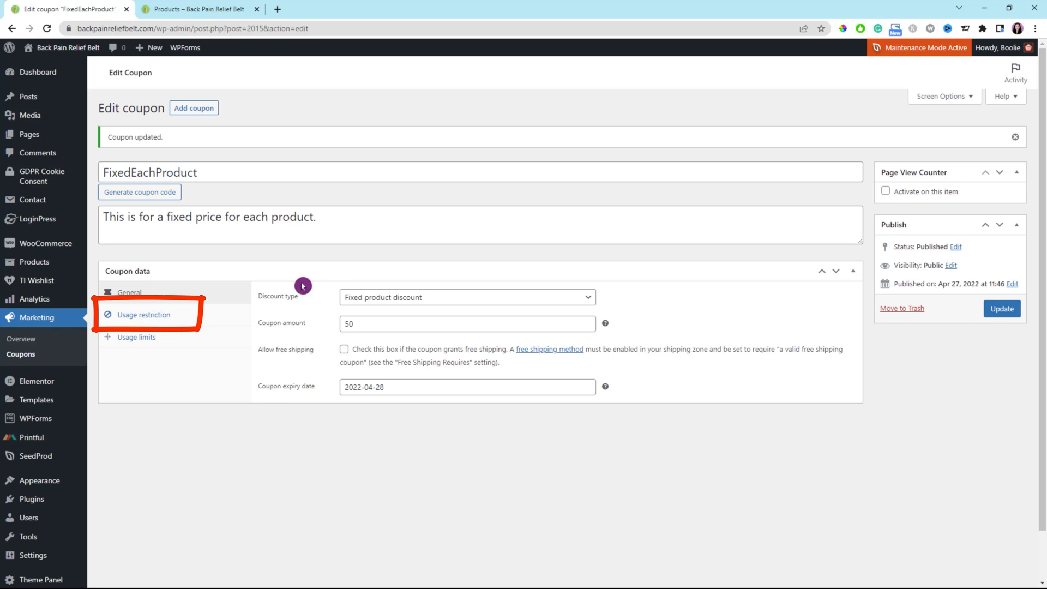
Restrict the coupon to the Ecom Boss Wall Clock (#1954) product and update the coupon
left_click(152, 319)
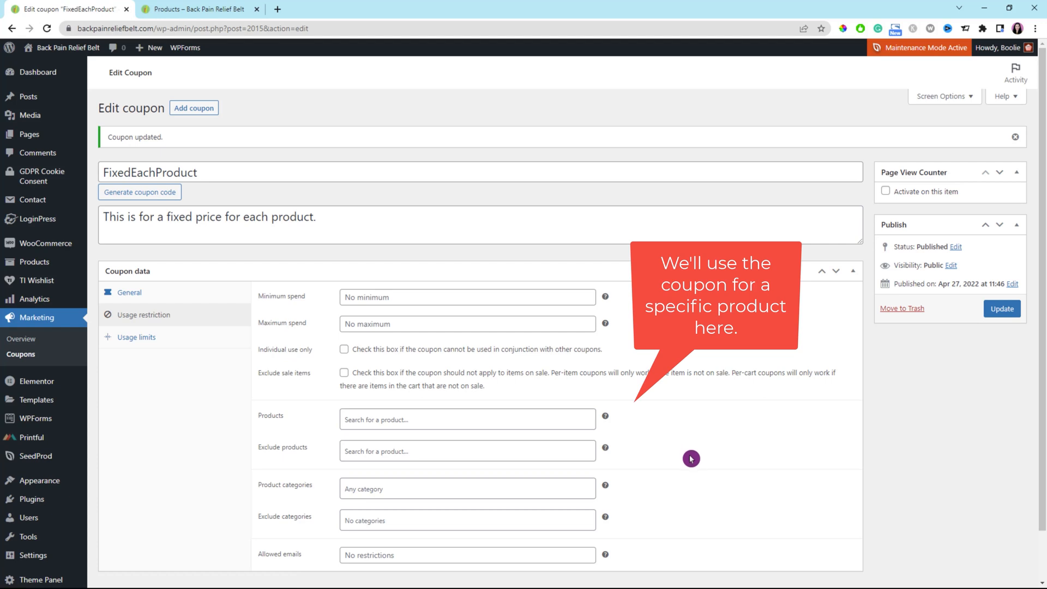
left_click(394, 421)
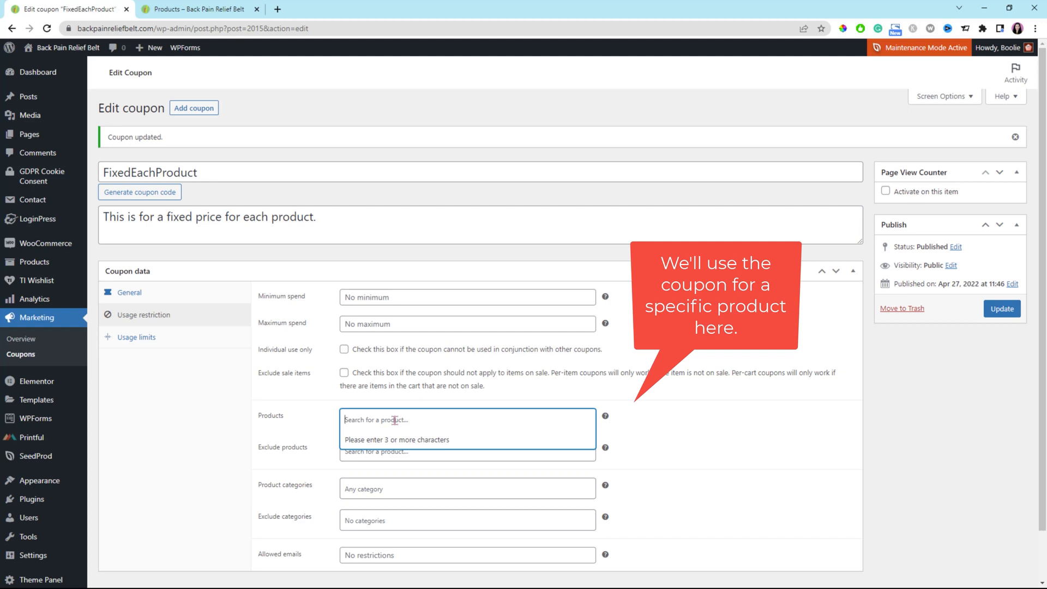
type("clock")
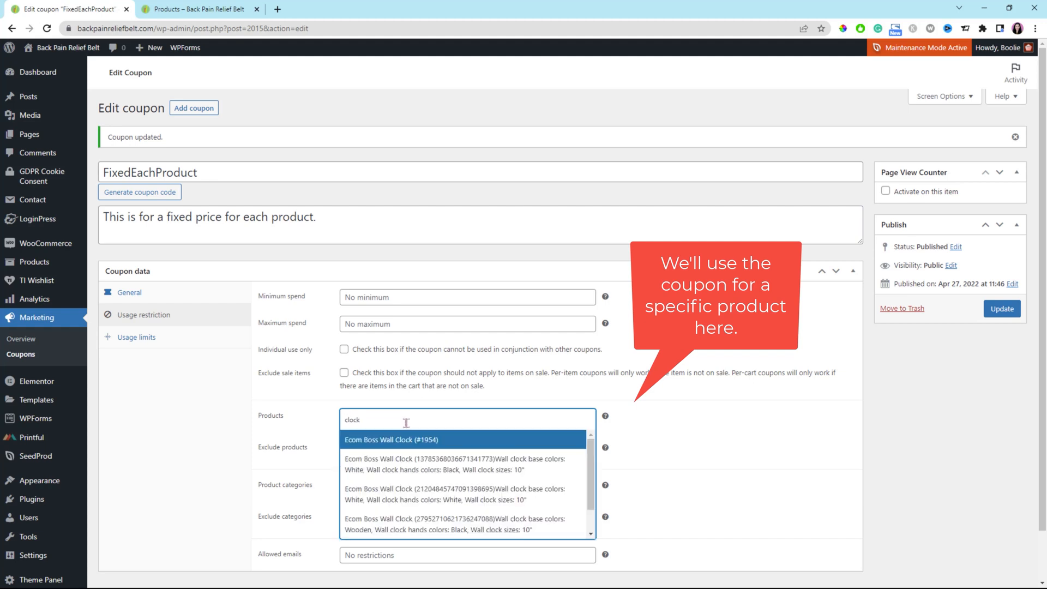
left_click(411, 442)
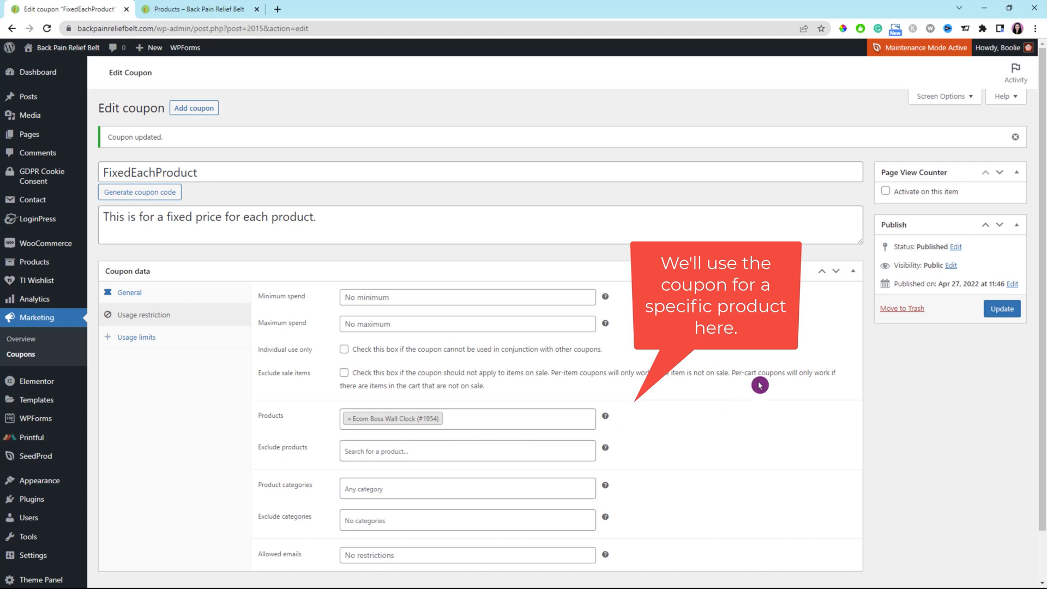
left_click(999, 312)
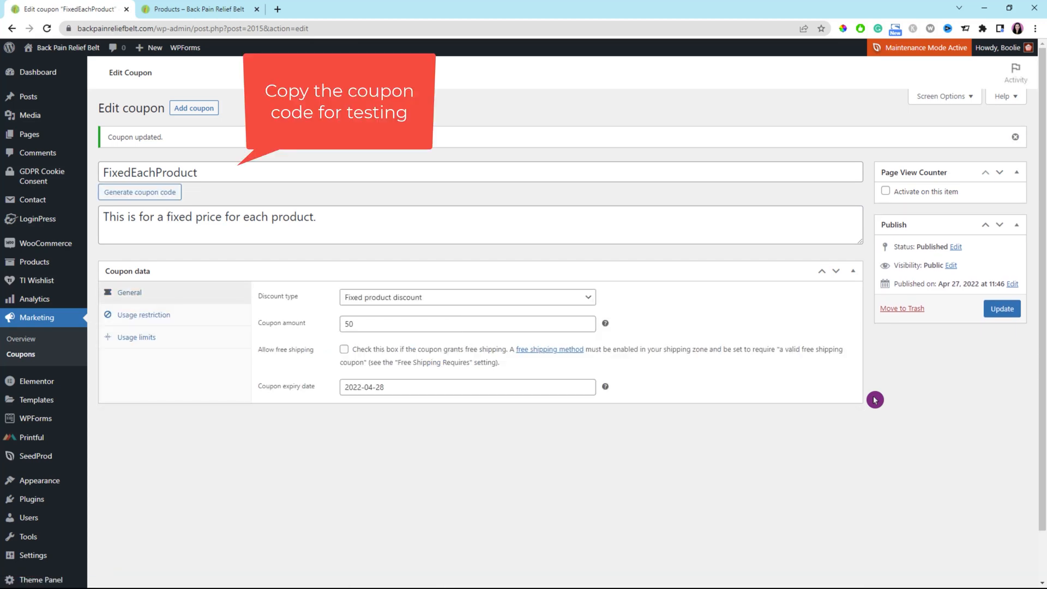
Select and copy the coupon code FixedEachProduct for testing
double_click(210, 171)
left_click_drag(208, 172, 112, 168)
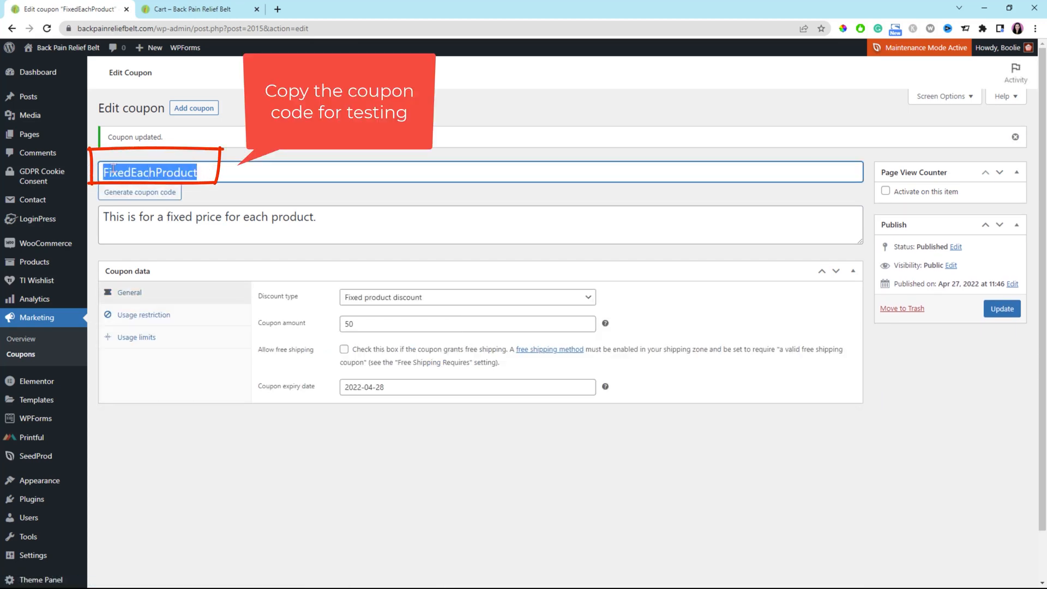
right_click(158, 171)
left_click(195, 213)
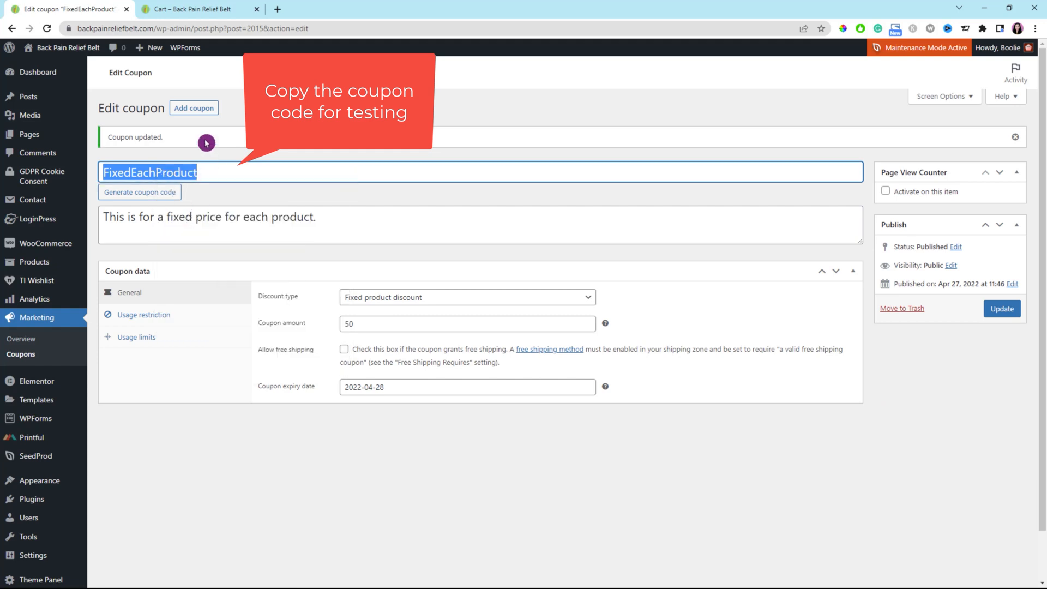
In the store's shop tab, reload the page and add the Blue Tough iPhone Case to the cart
left_click(211, 14)
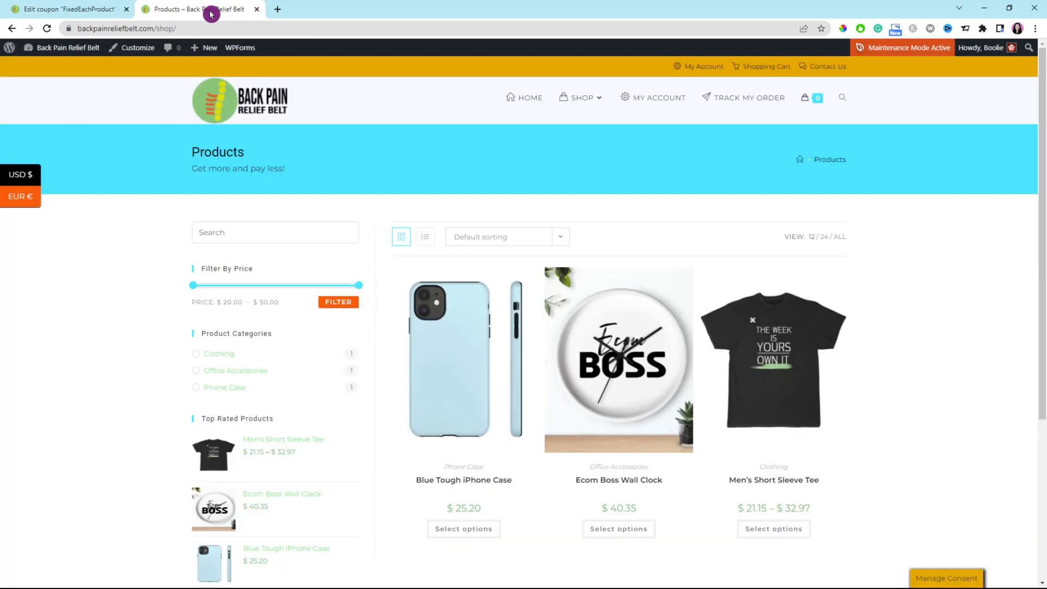
left_click(47, 34)
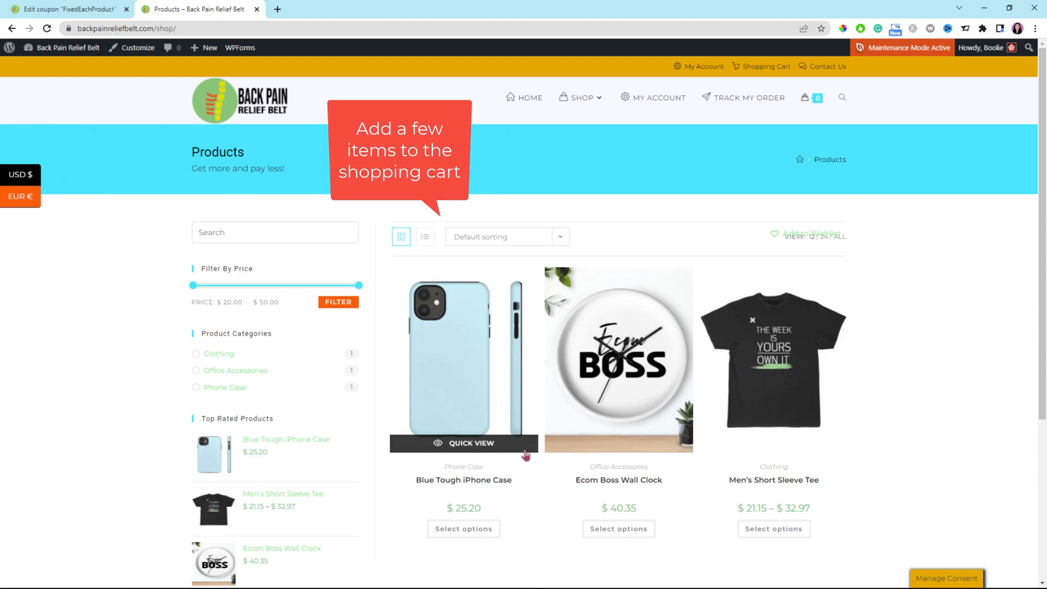
left_click(476, 533)
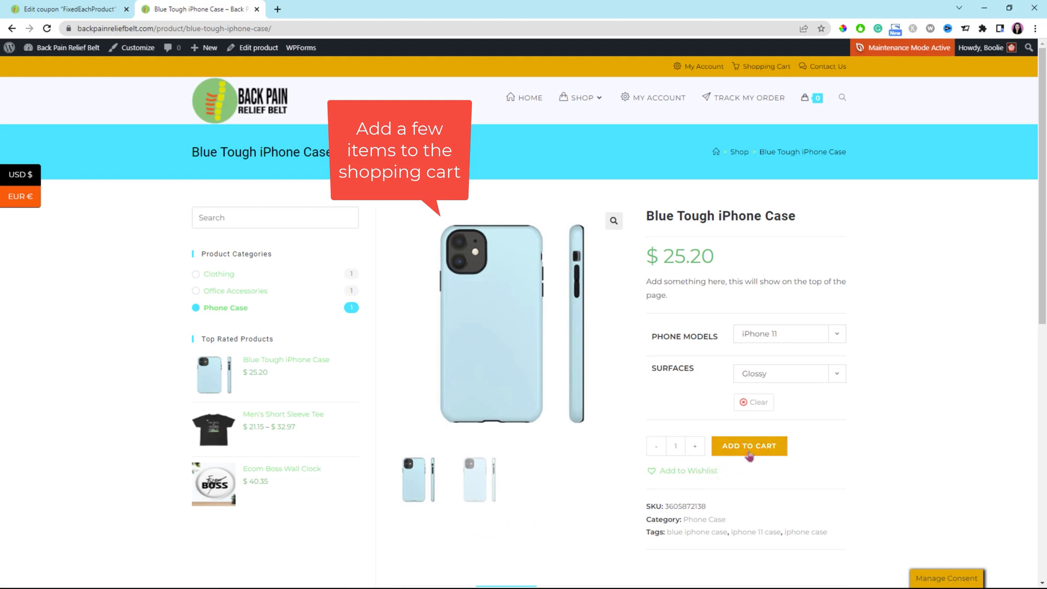
left_click(749, 454)
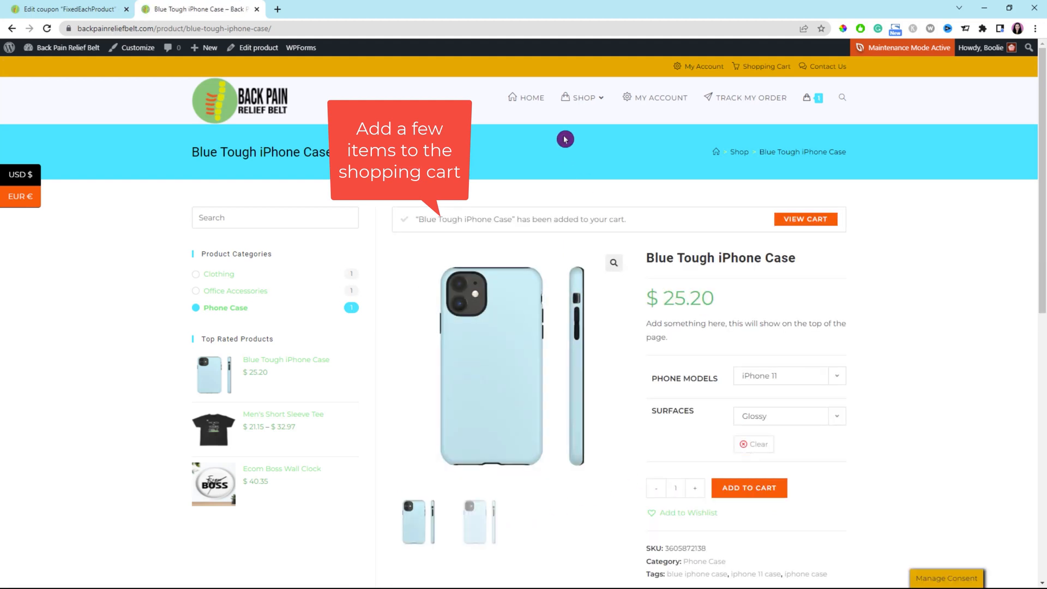
Add the Men's Short Sleeve Tee in Black, size S, to the cart
mouse_move(583, 101)
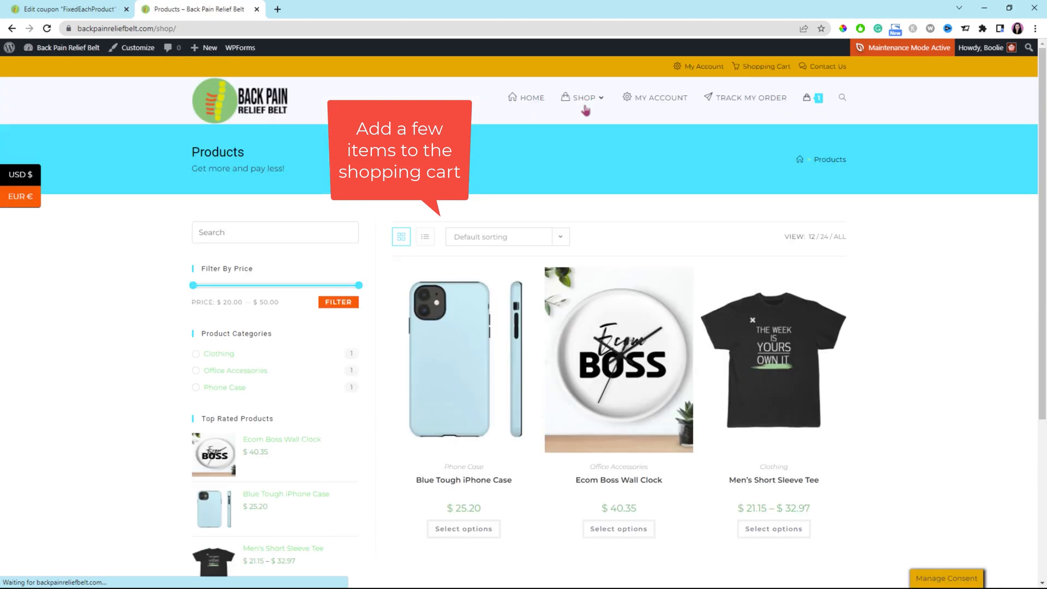
left_click(783, 399)
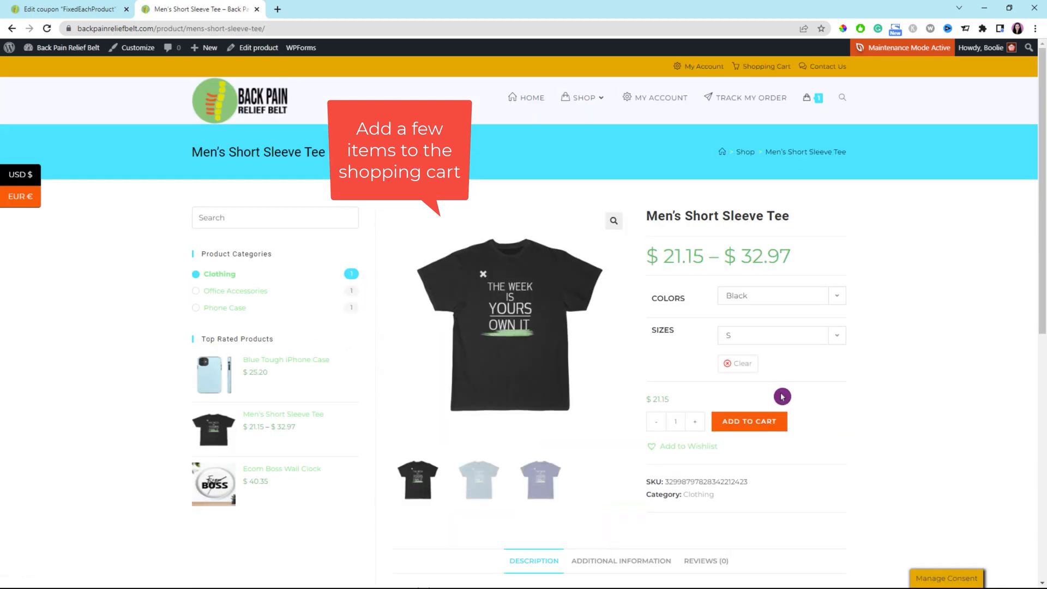
left_click(733, 427)
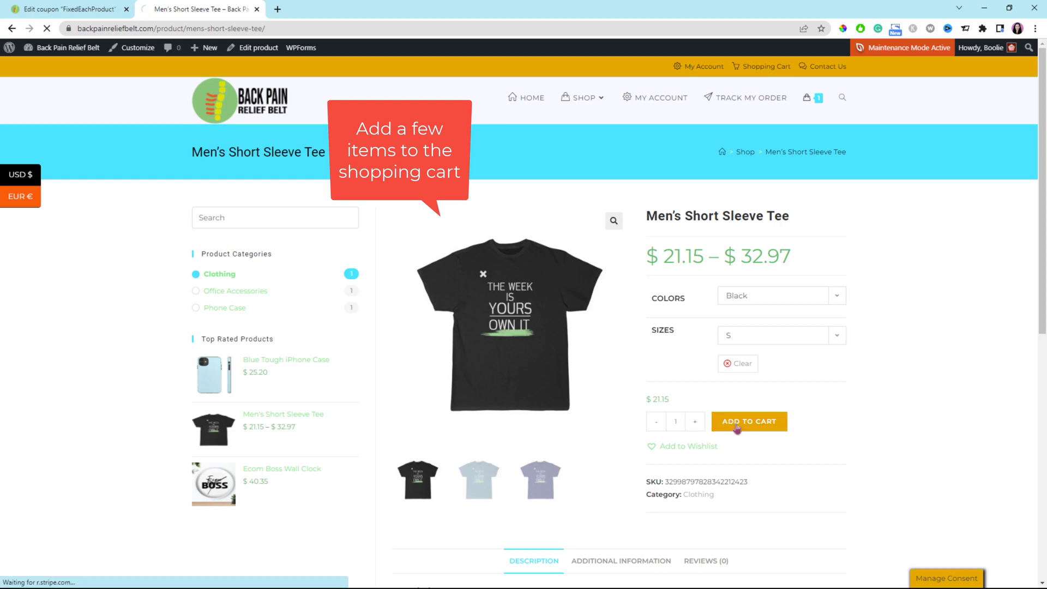
Add two Ecom Boss Wall Clocks to the cart and open the cart
left_click(578, 98)
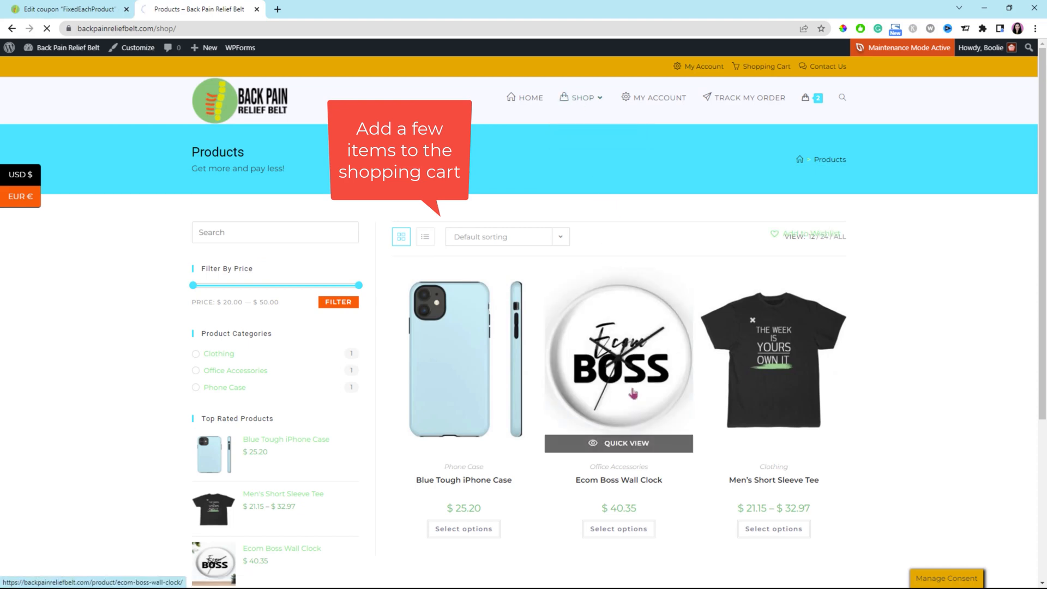
left_click(633, 393)
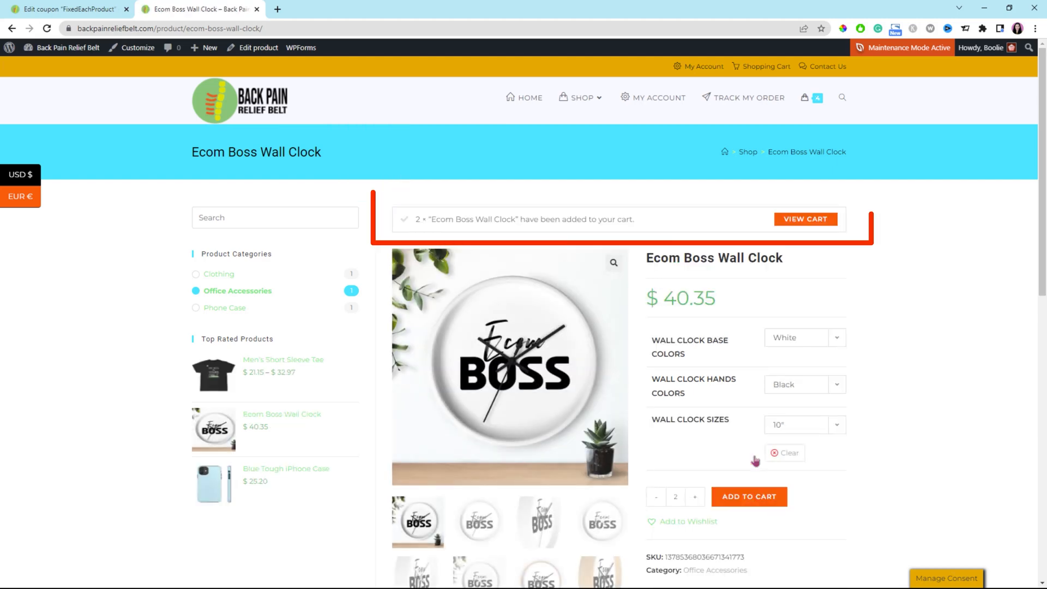
left_click(804, 226)
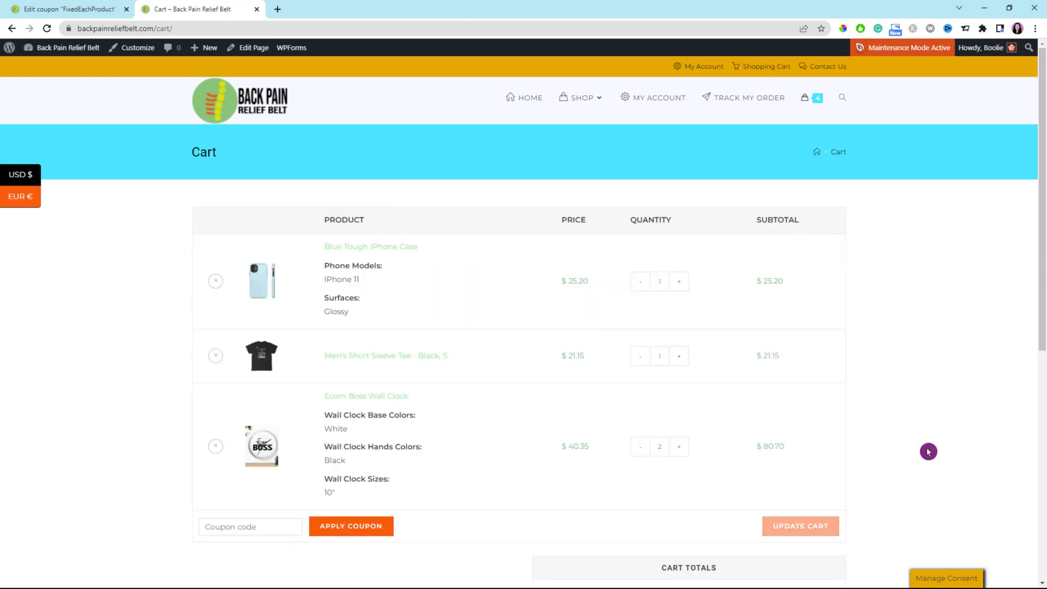
Paste the FixedEachProduct code into the cart's coupon field and apply it
scroll(693, 522, "down", 4)
left_click(261, 309)
type("FixedEachProduct")
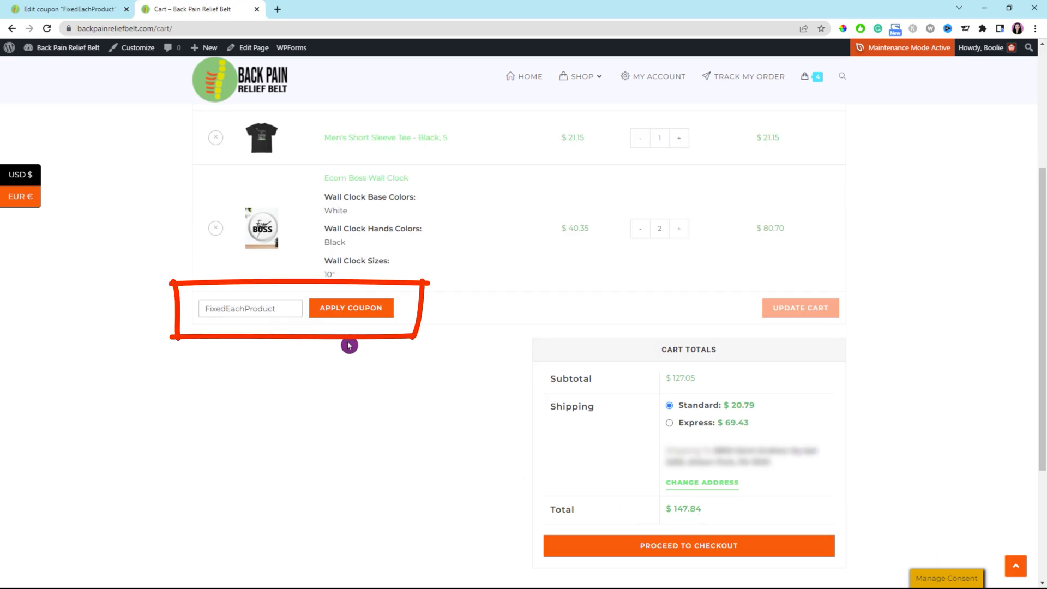
left_click(356, 310)
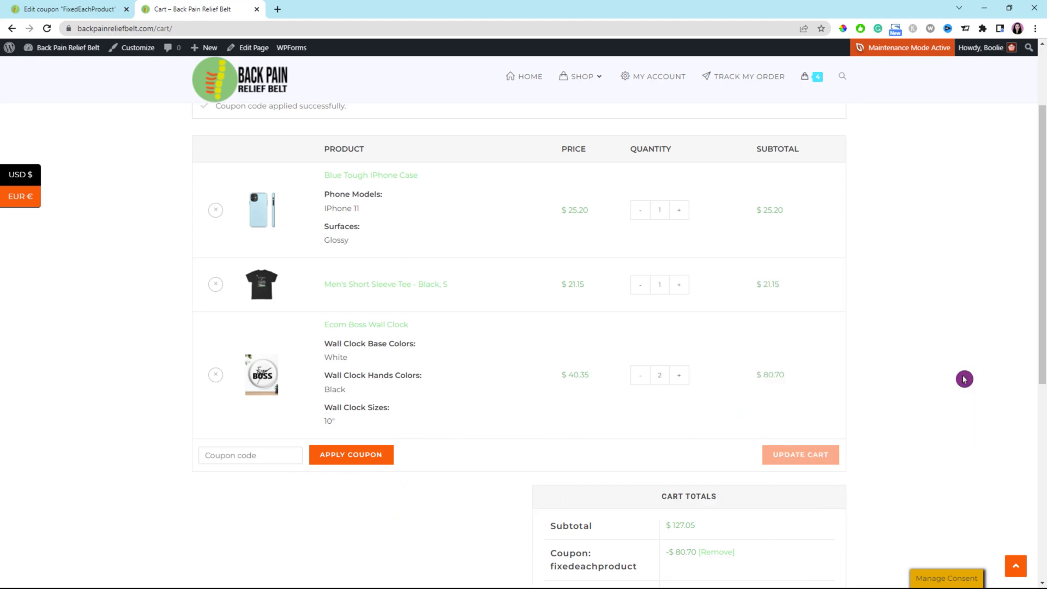
Reduce the Ecom Boss Wall Clock quantity to 1 and update the cart
scroll(964, 379, "down", 1)
left_click(640, 320)
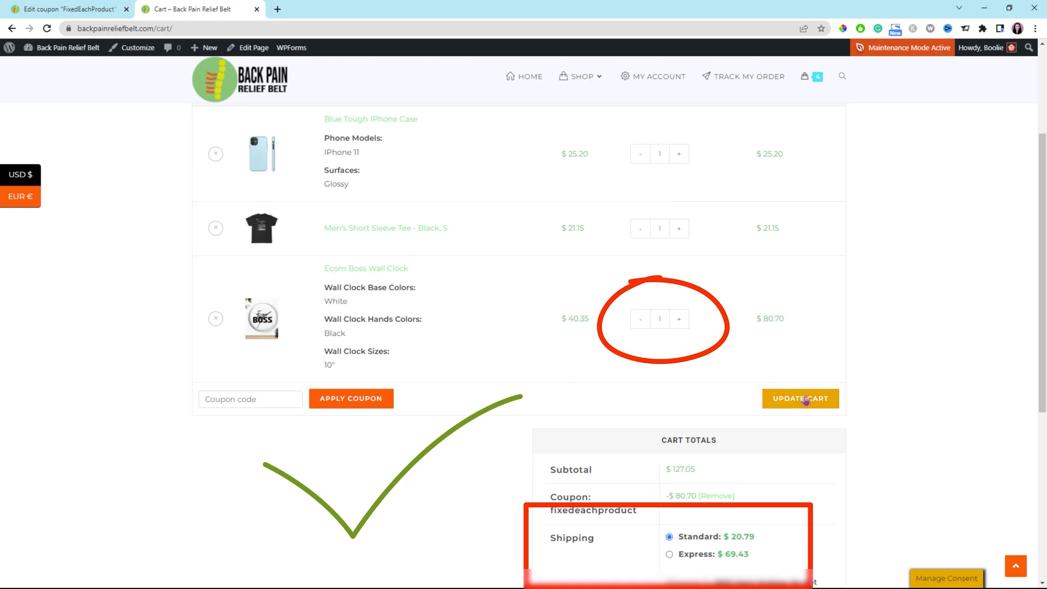
left_click(805, 399)
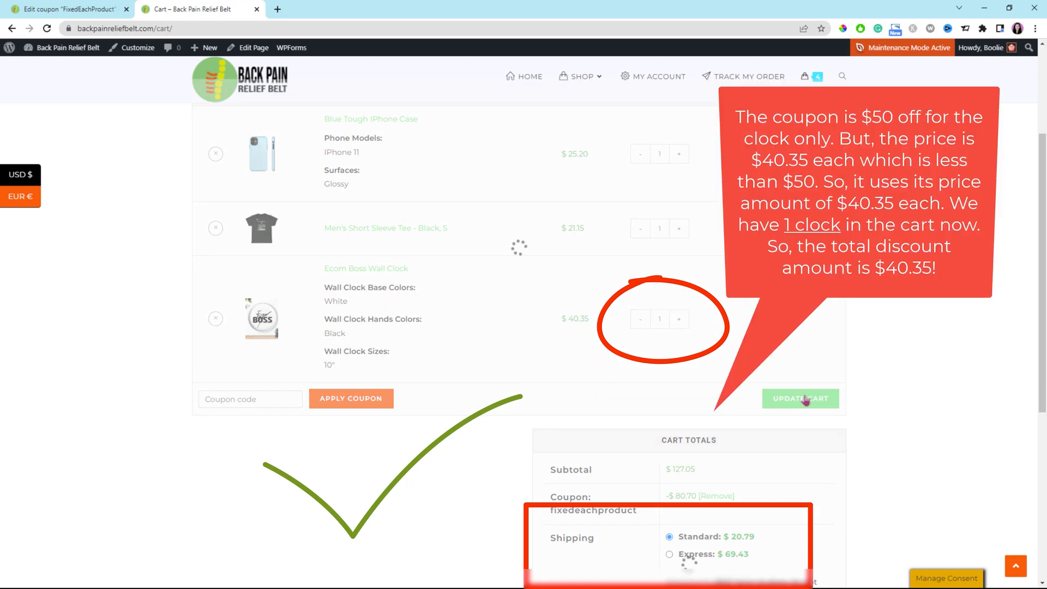